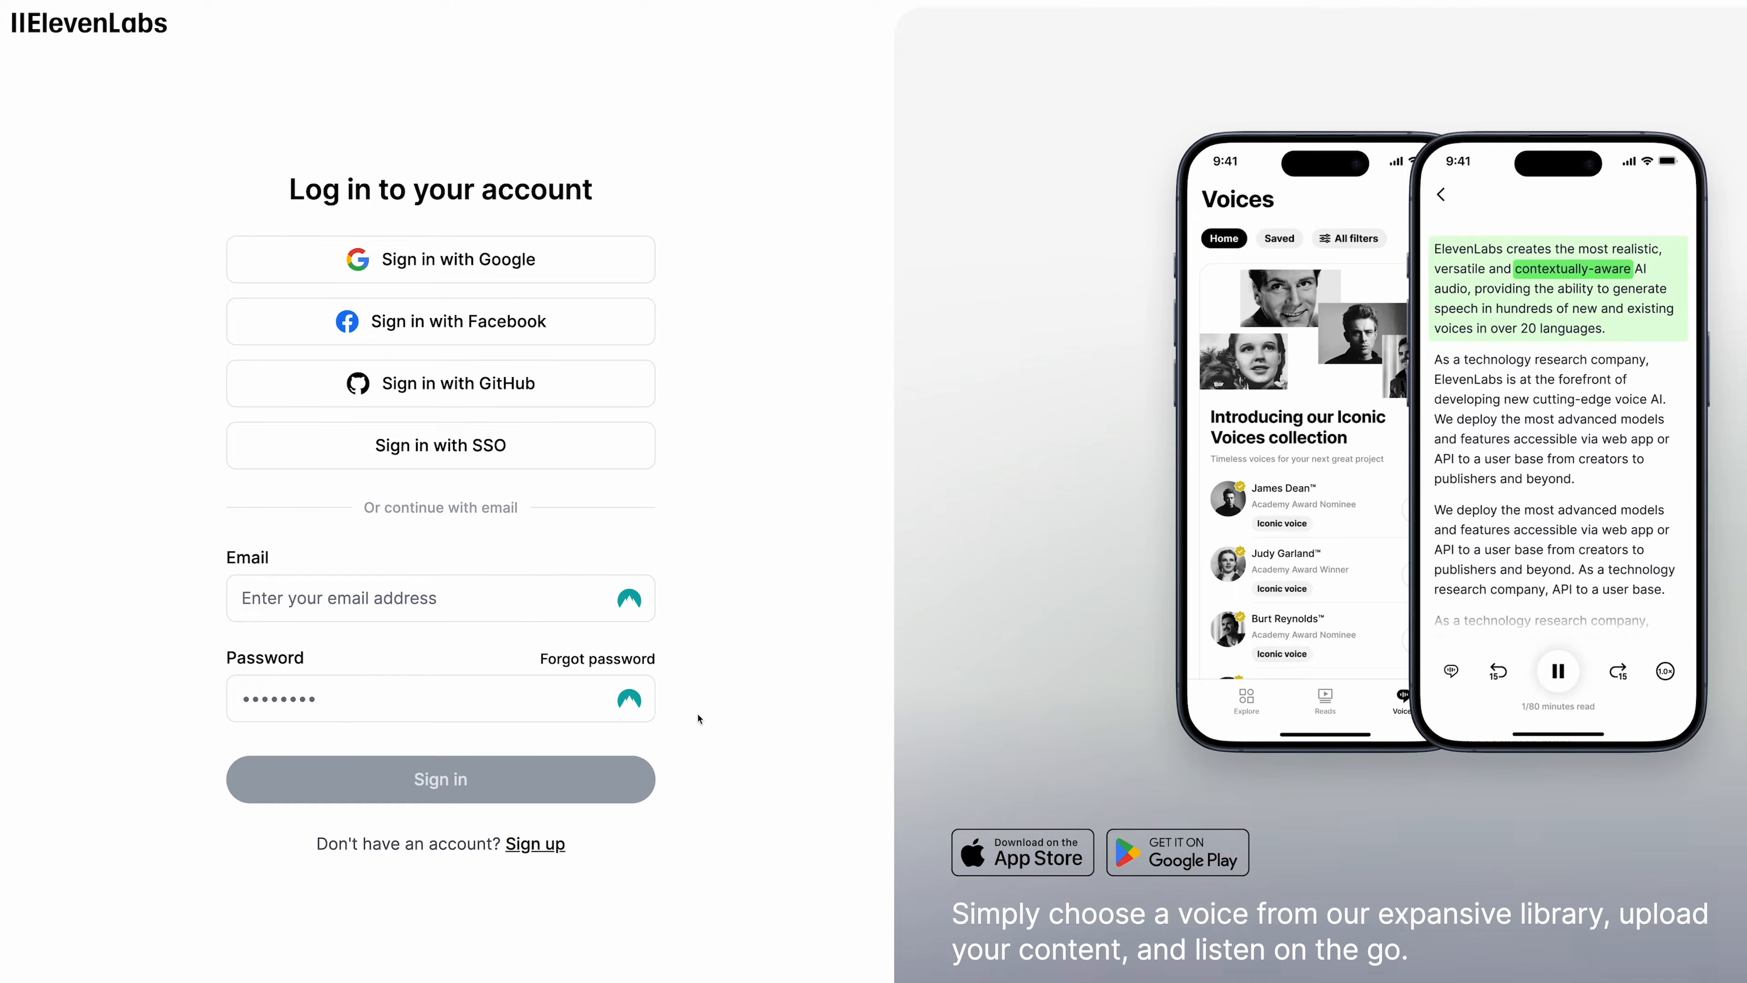
- Sign up, enter the ElevenLabs web app, and go to the Voice Changer page
click(538, 845)
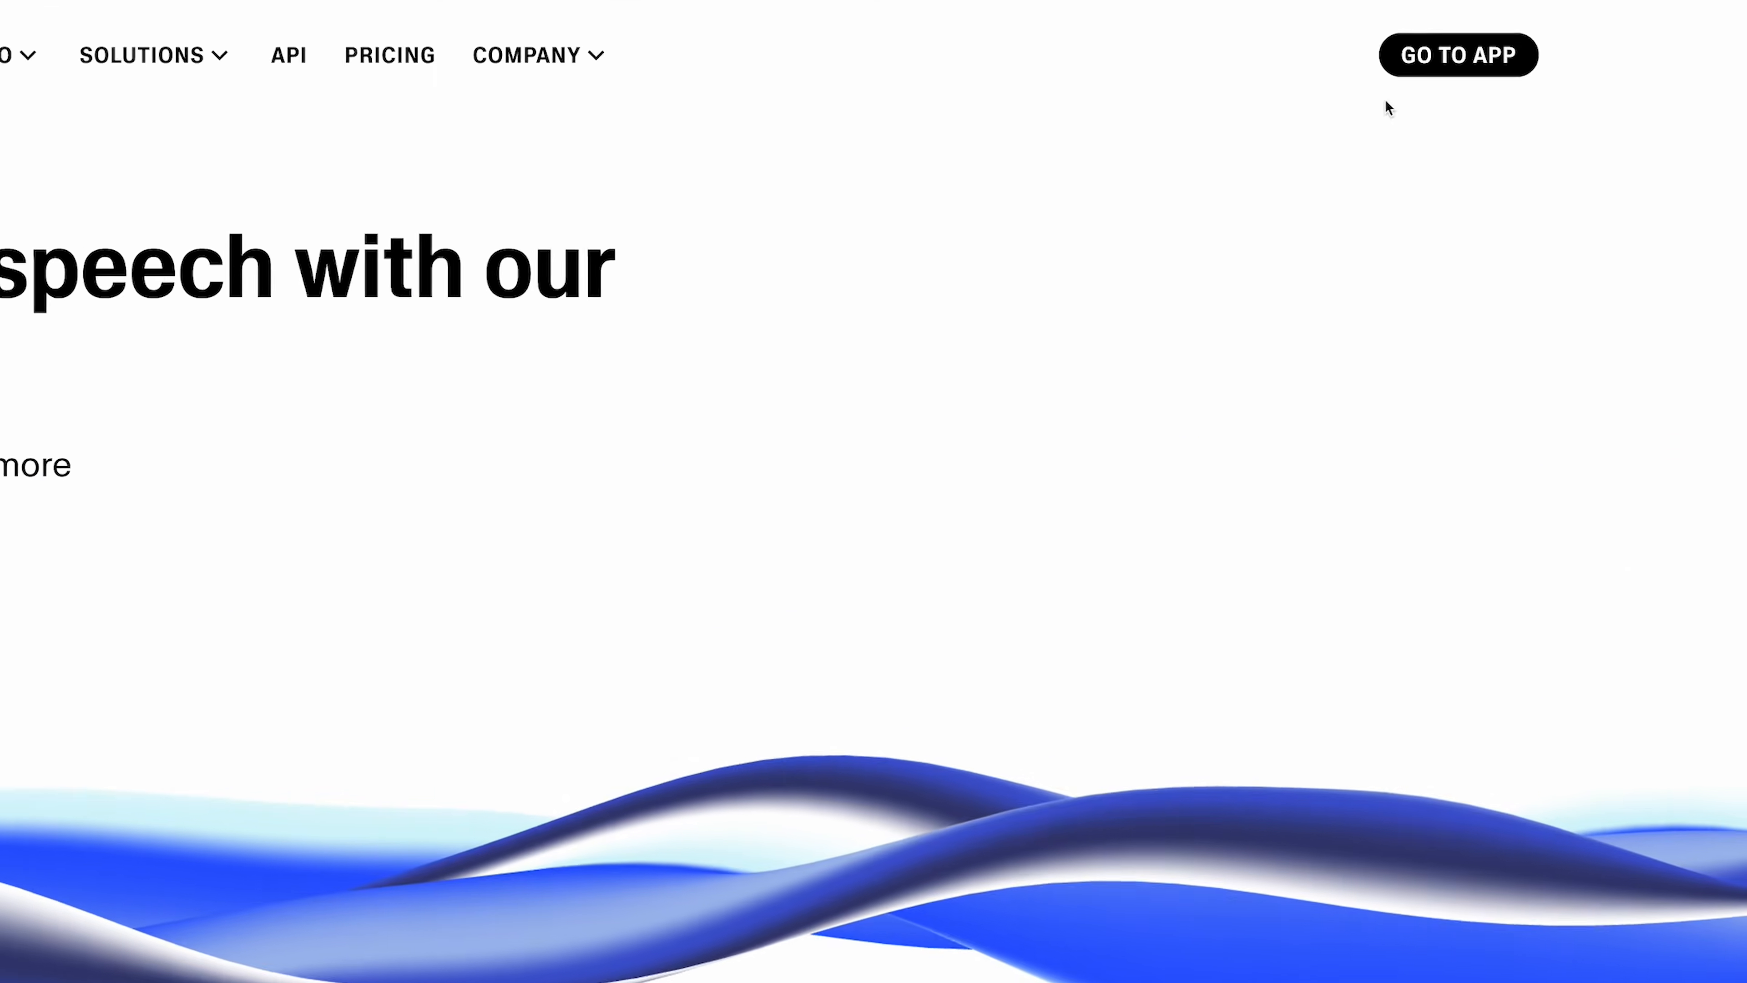
click(1478, 59)
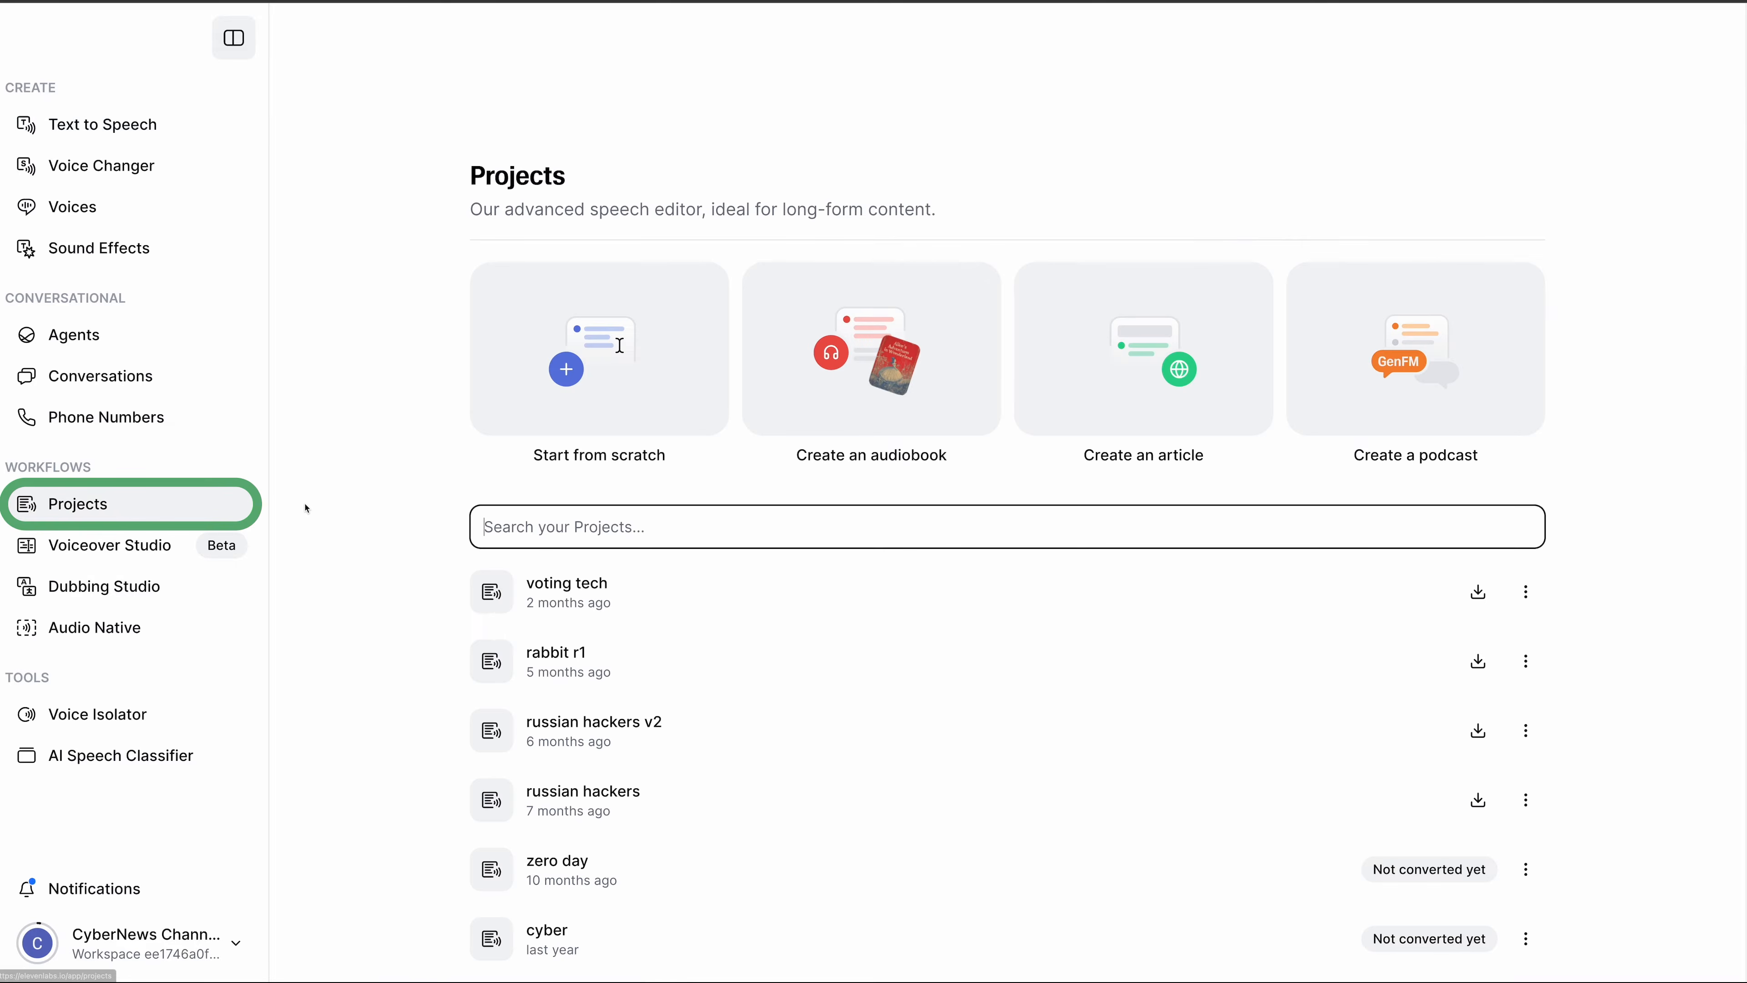
click(183, 729)
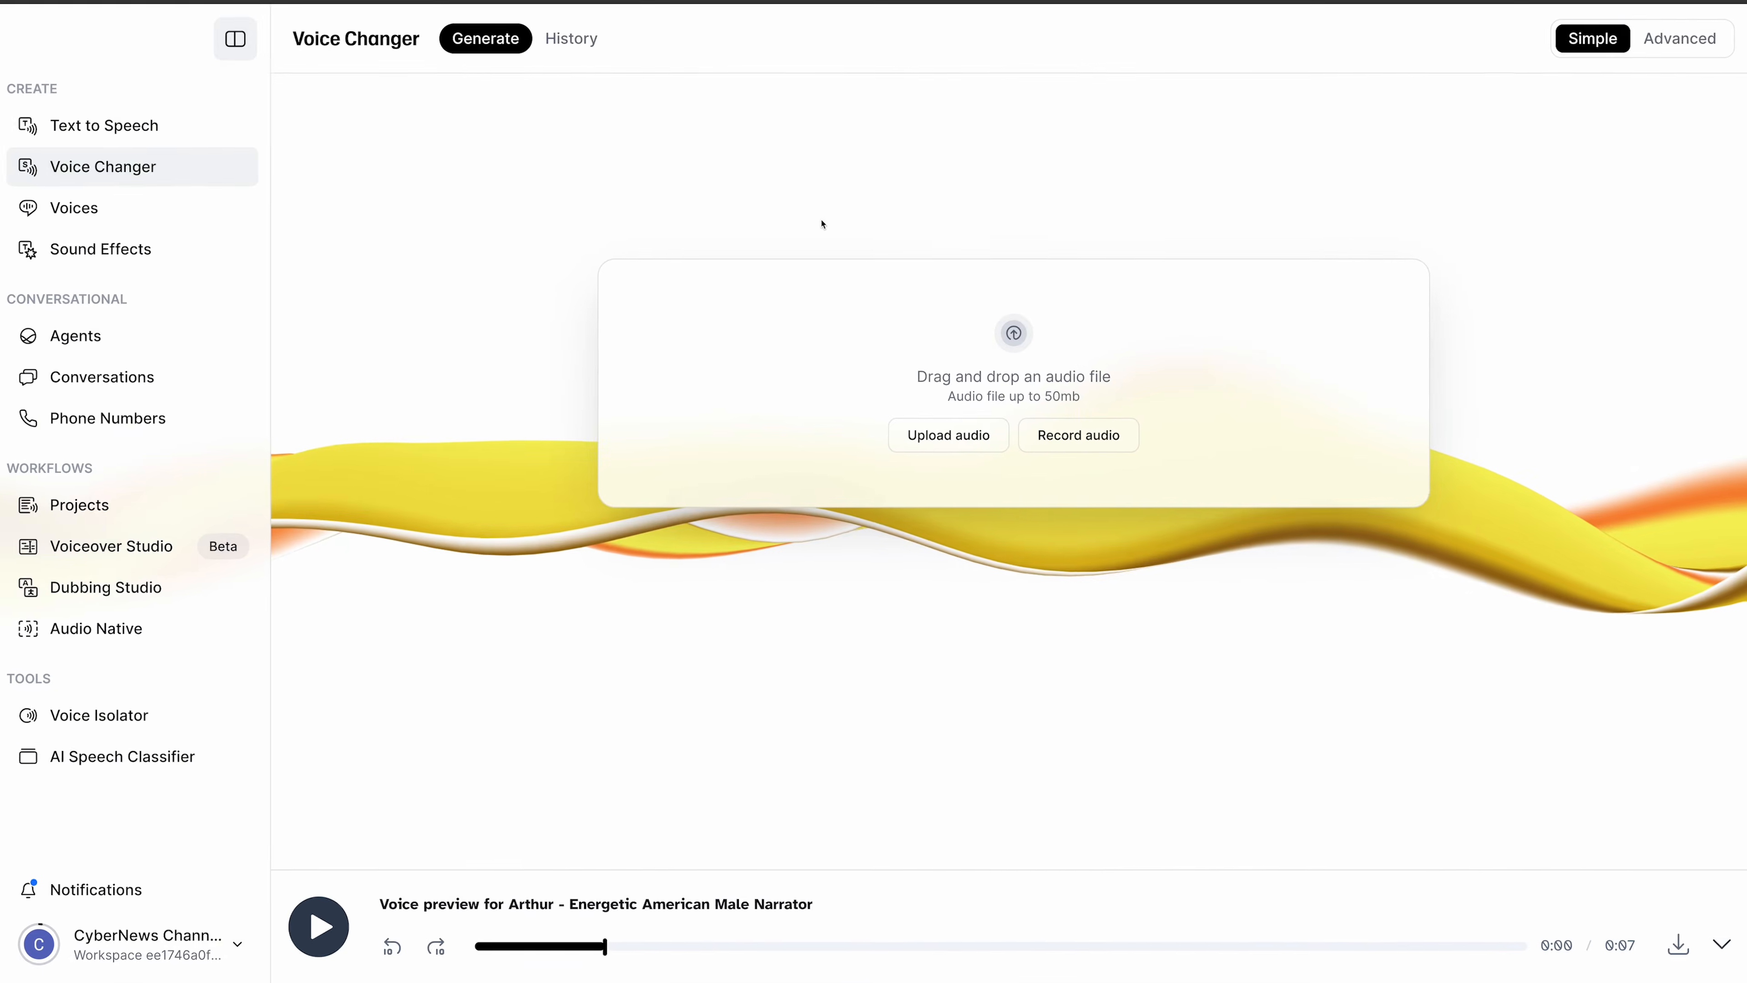
- Open Voice Design and replace the prompt with '70-year-old Australian accent with a deep voice'
click(80, 208)
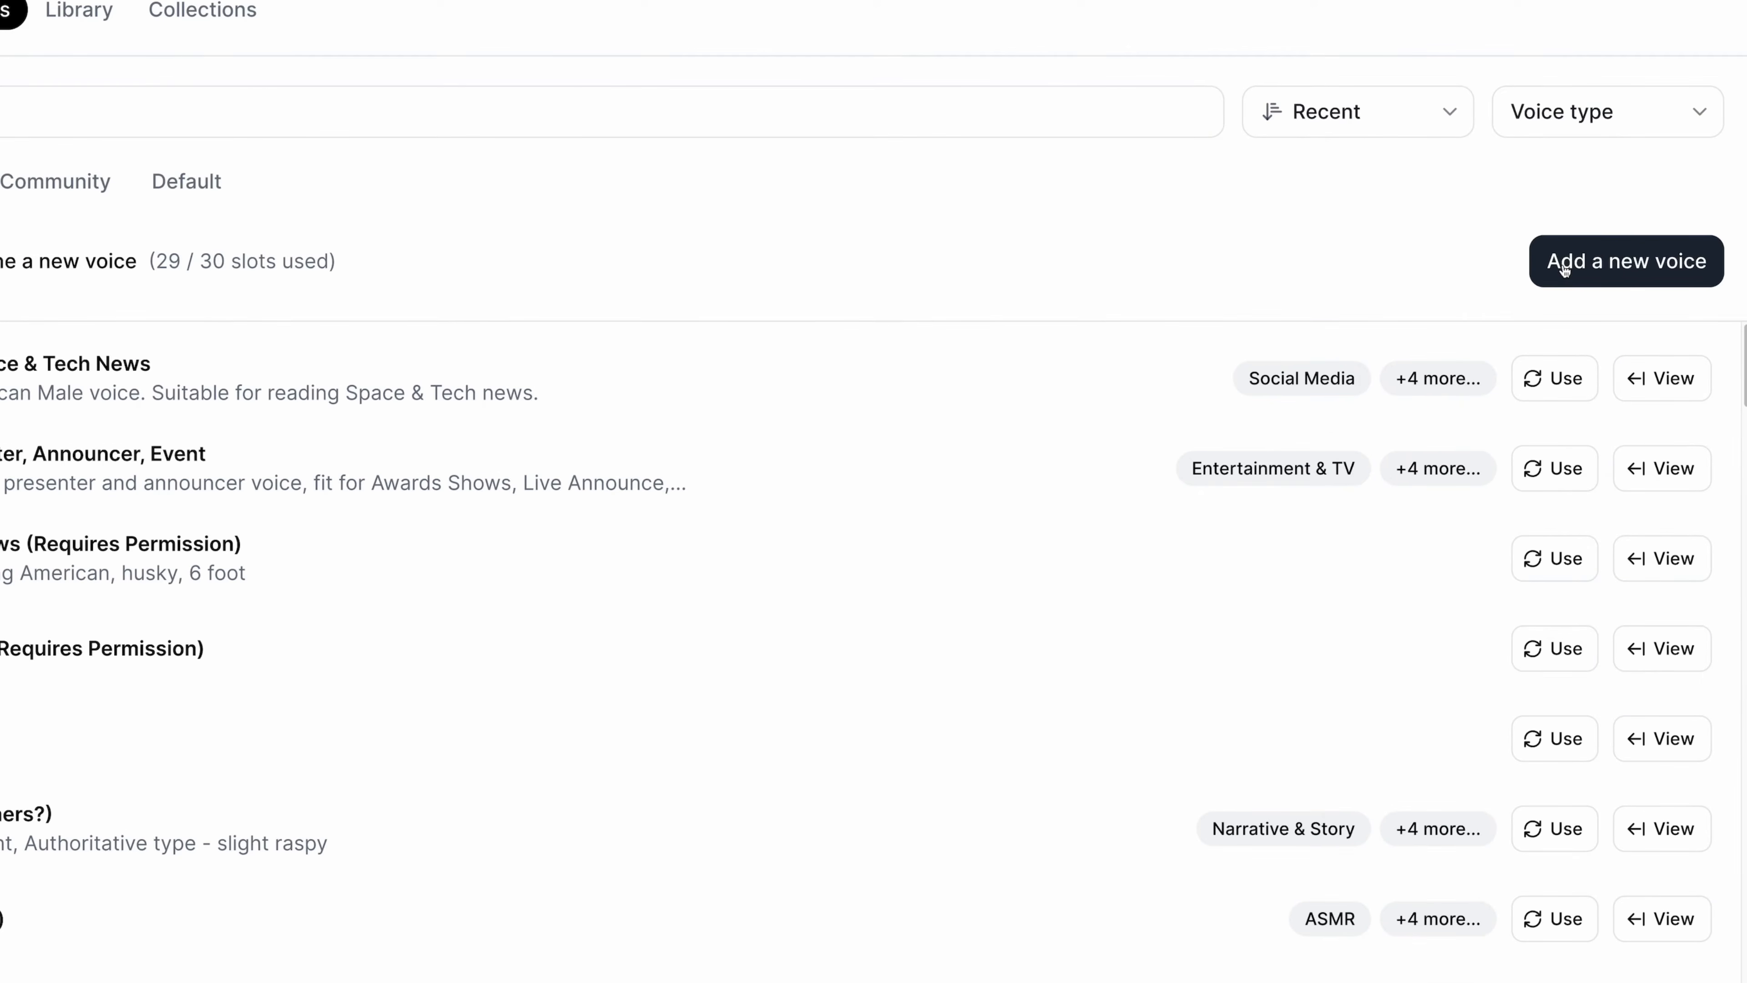
click(1564, 269)
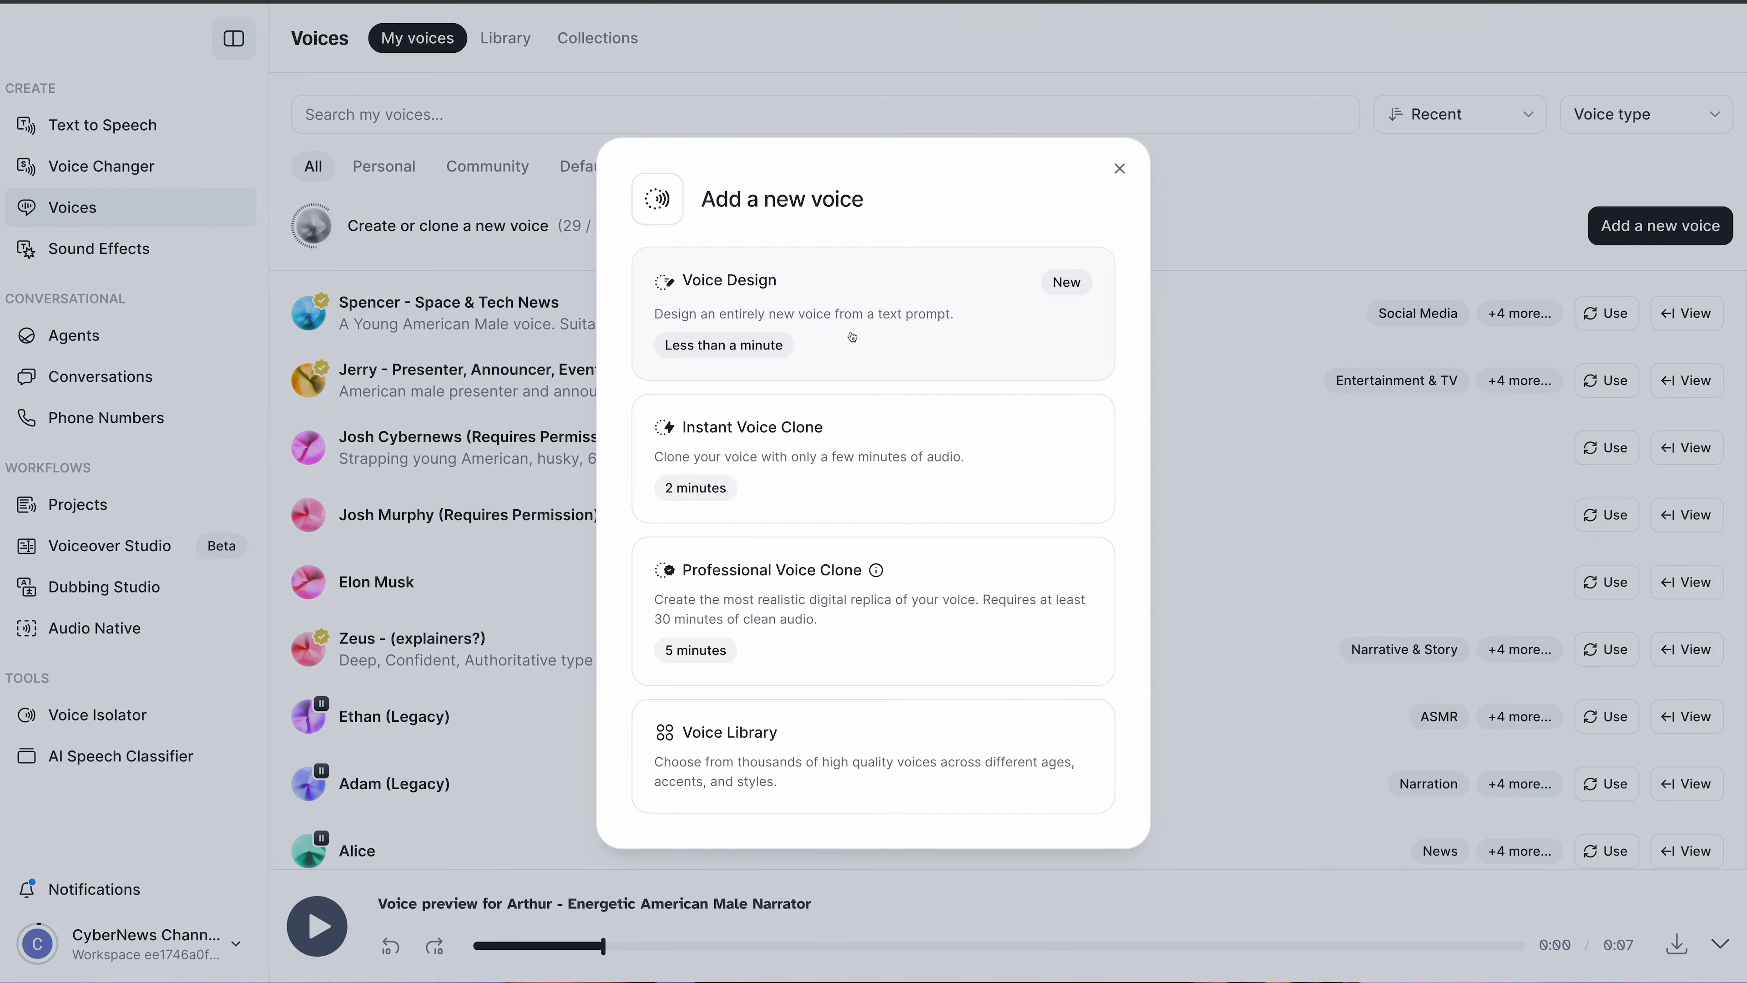
click(920, 337)
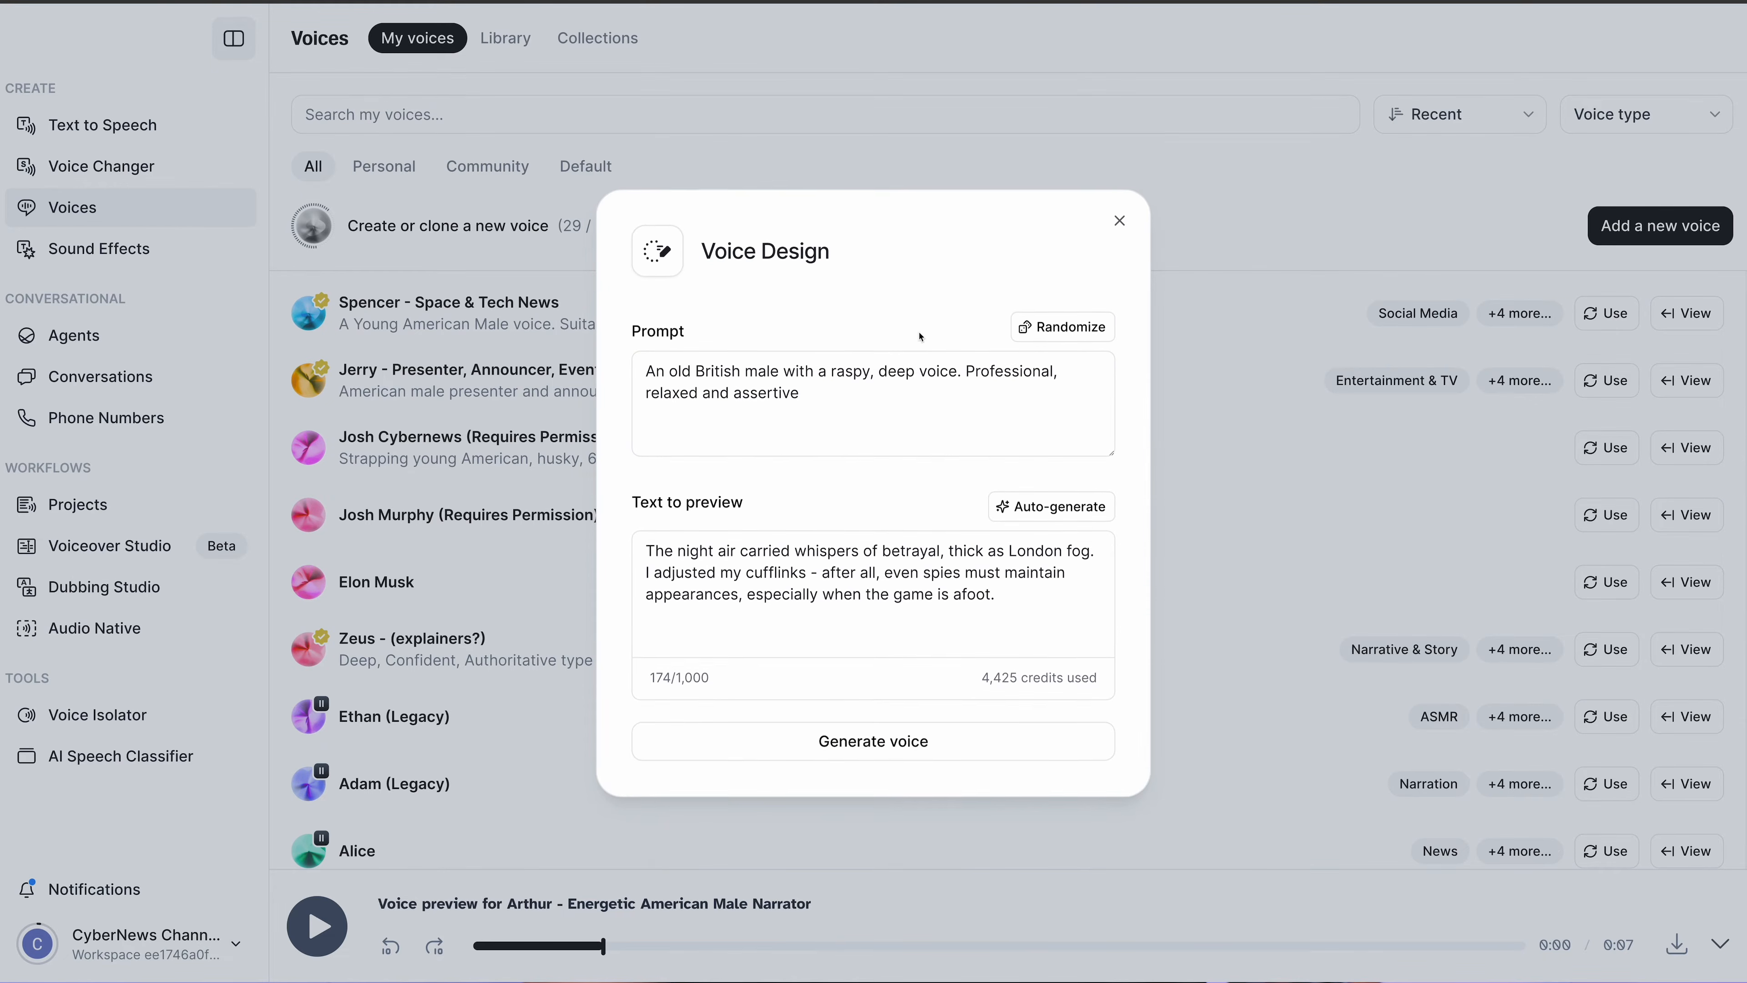
click(825, 400)
drag(825, 400, 640, 366)
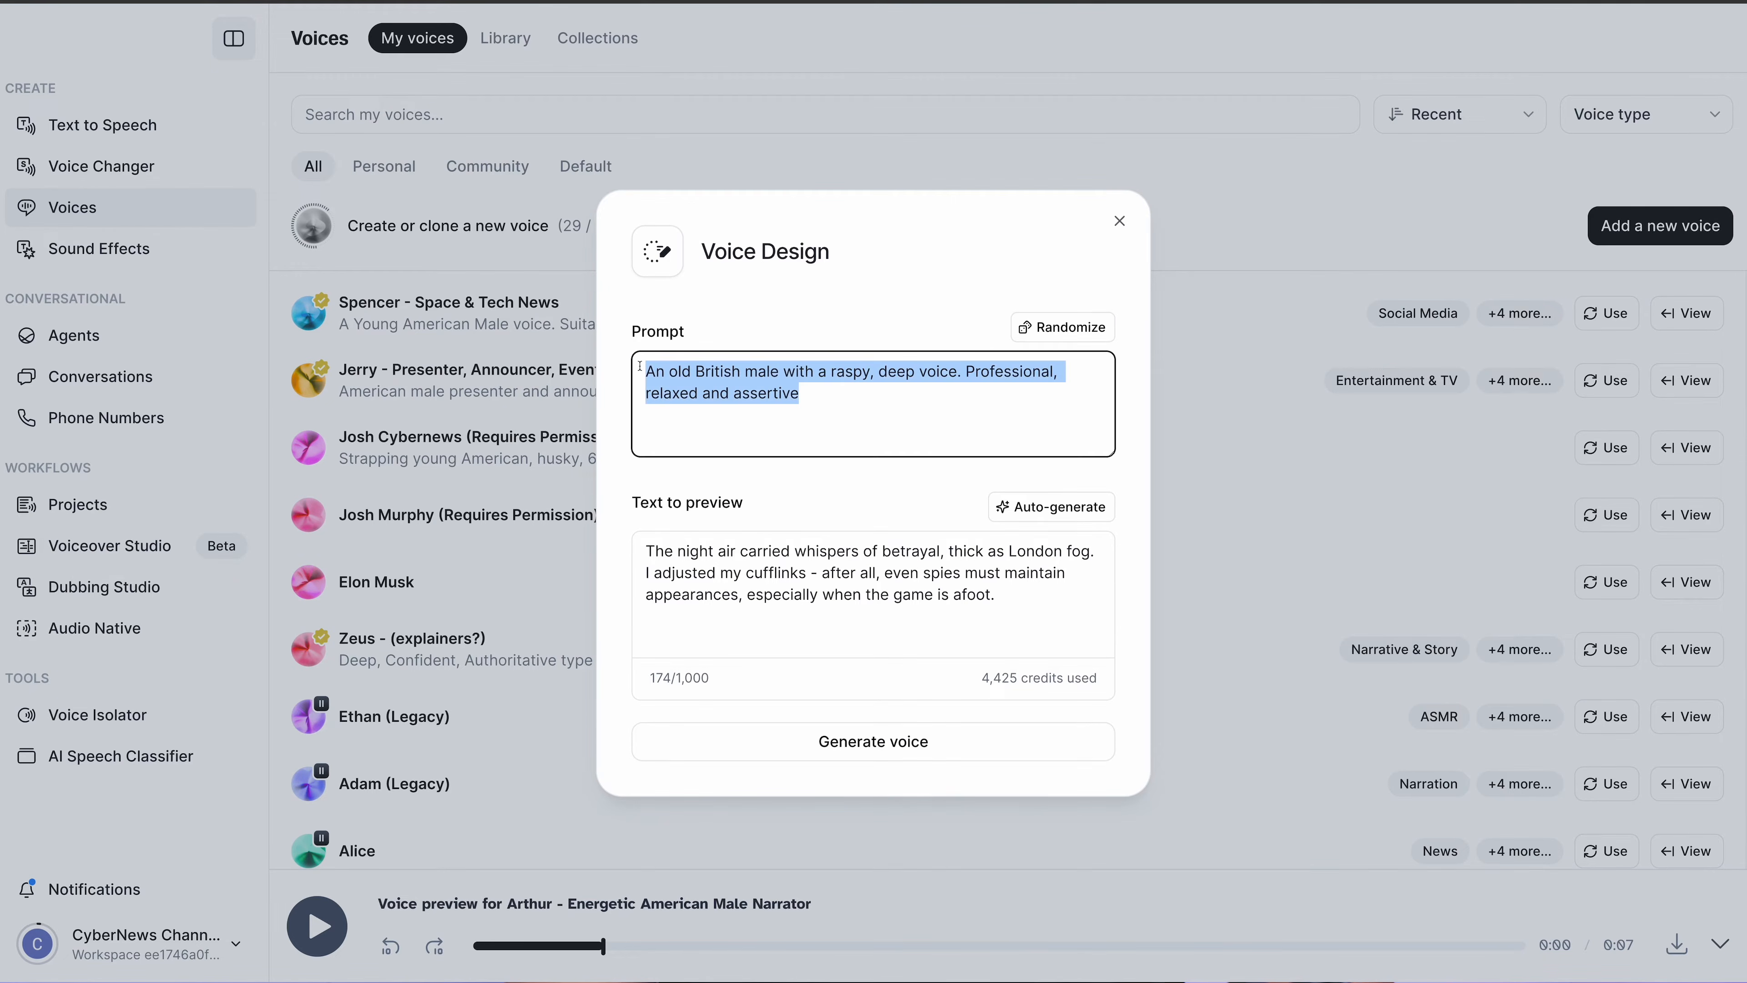
text(70-year-old Australian accent with a deep voice)
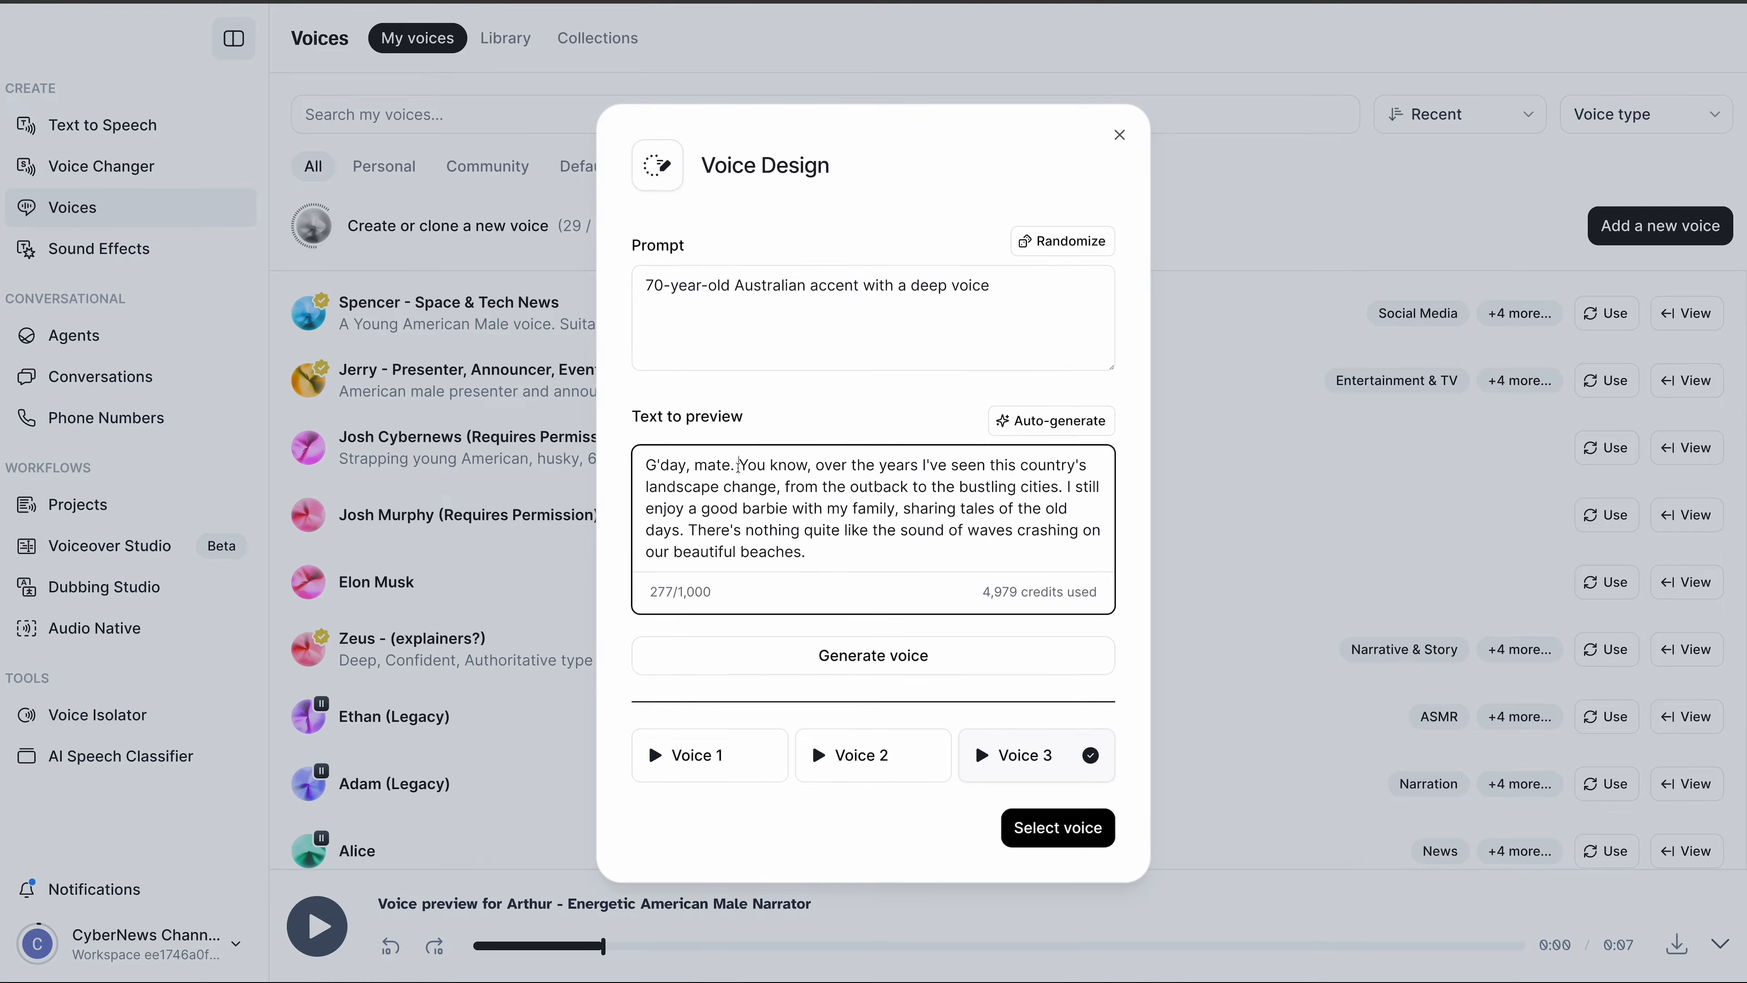
- Add 'Yeah nah.' to the text to preview
text(Yeah naa)
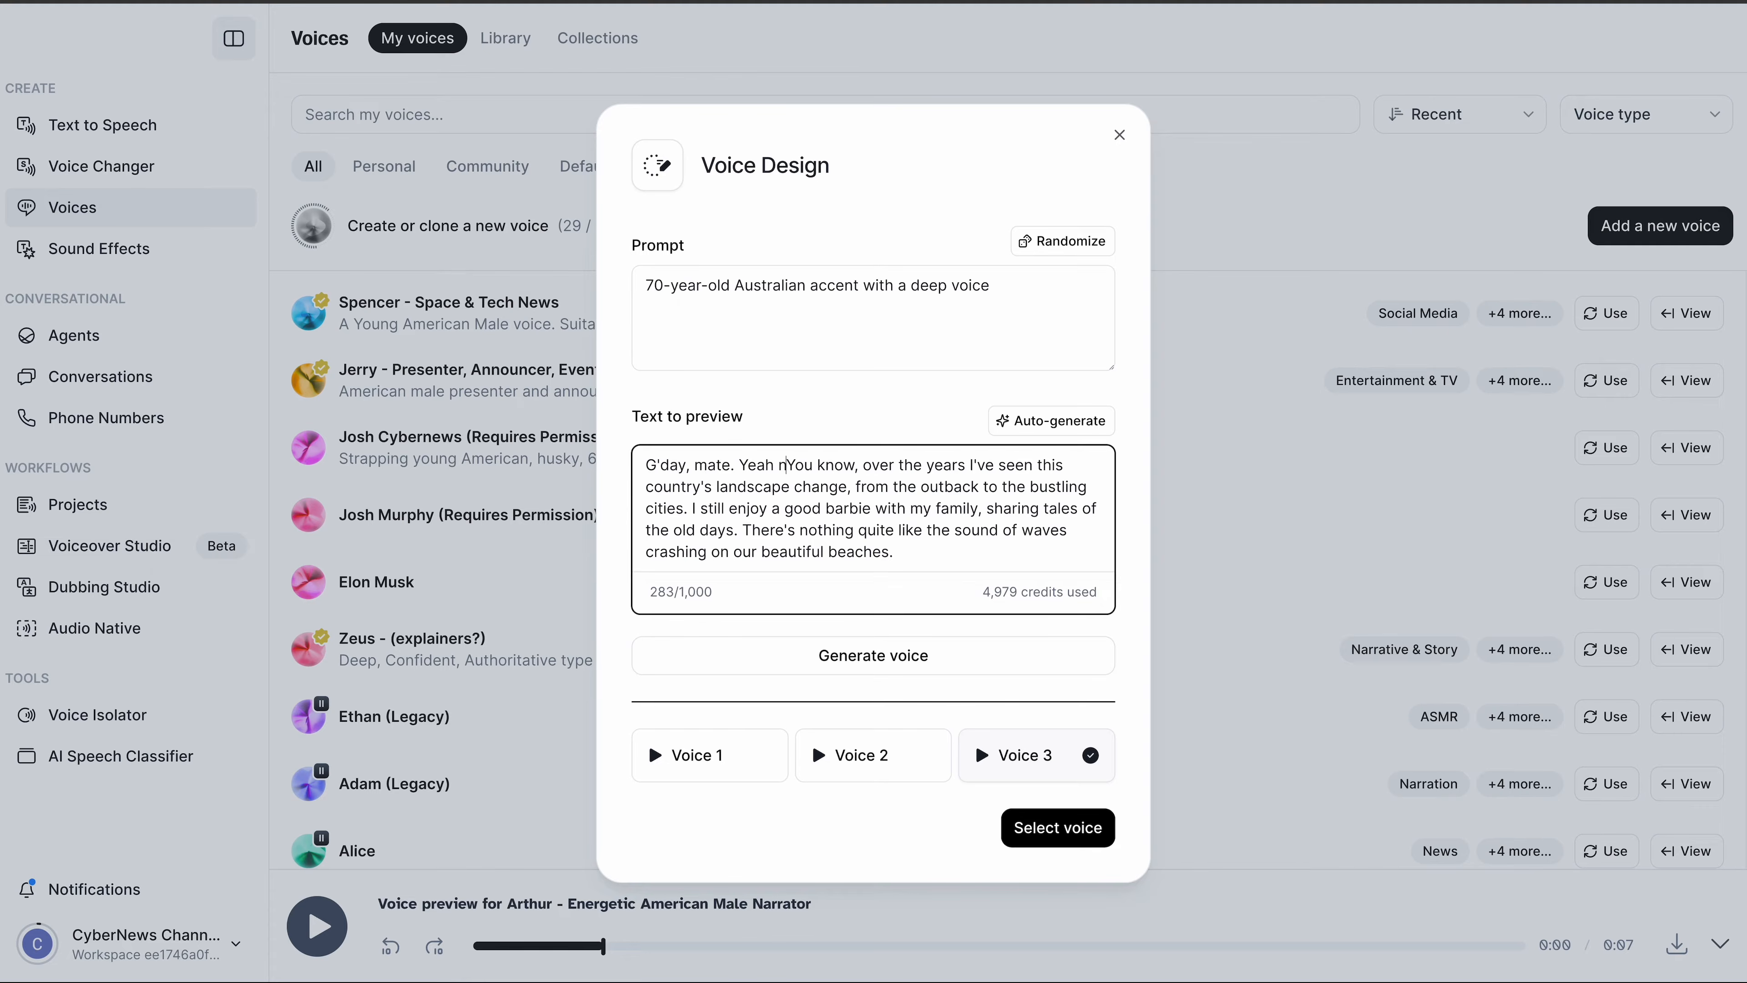
key(BackSpace)
text(h,)
key(BackSpace)
text(.)
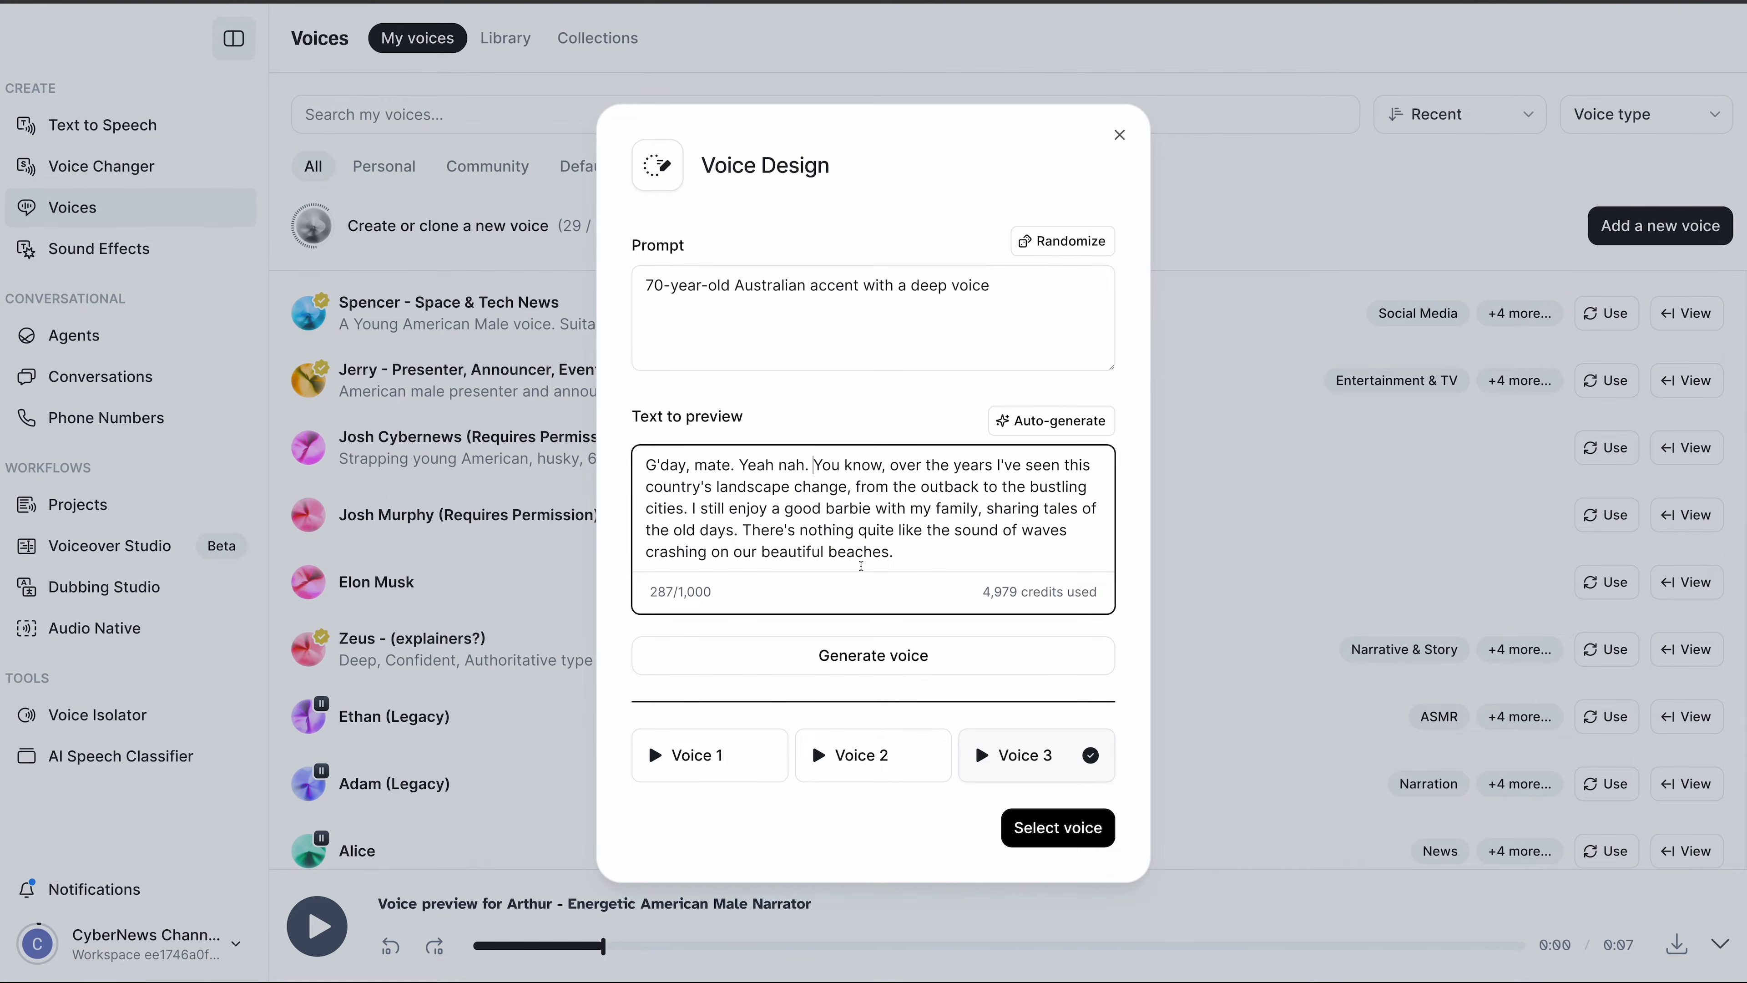
- Generate the three voice previews, audition them, and pick Voice 2
click(925, 661)
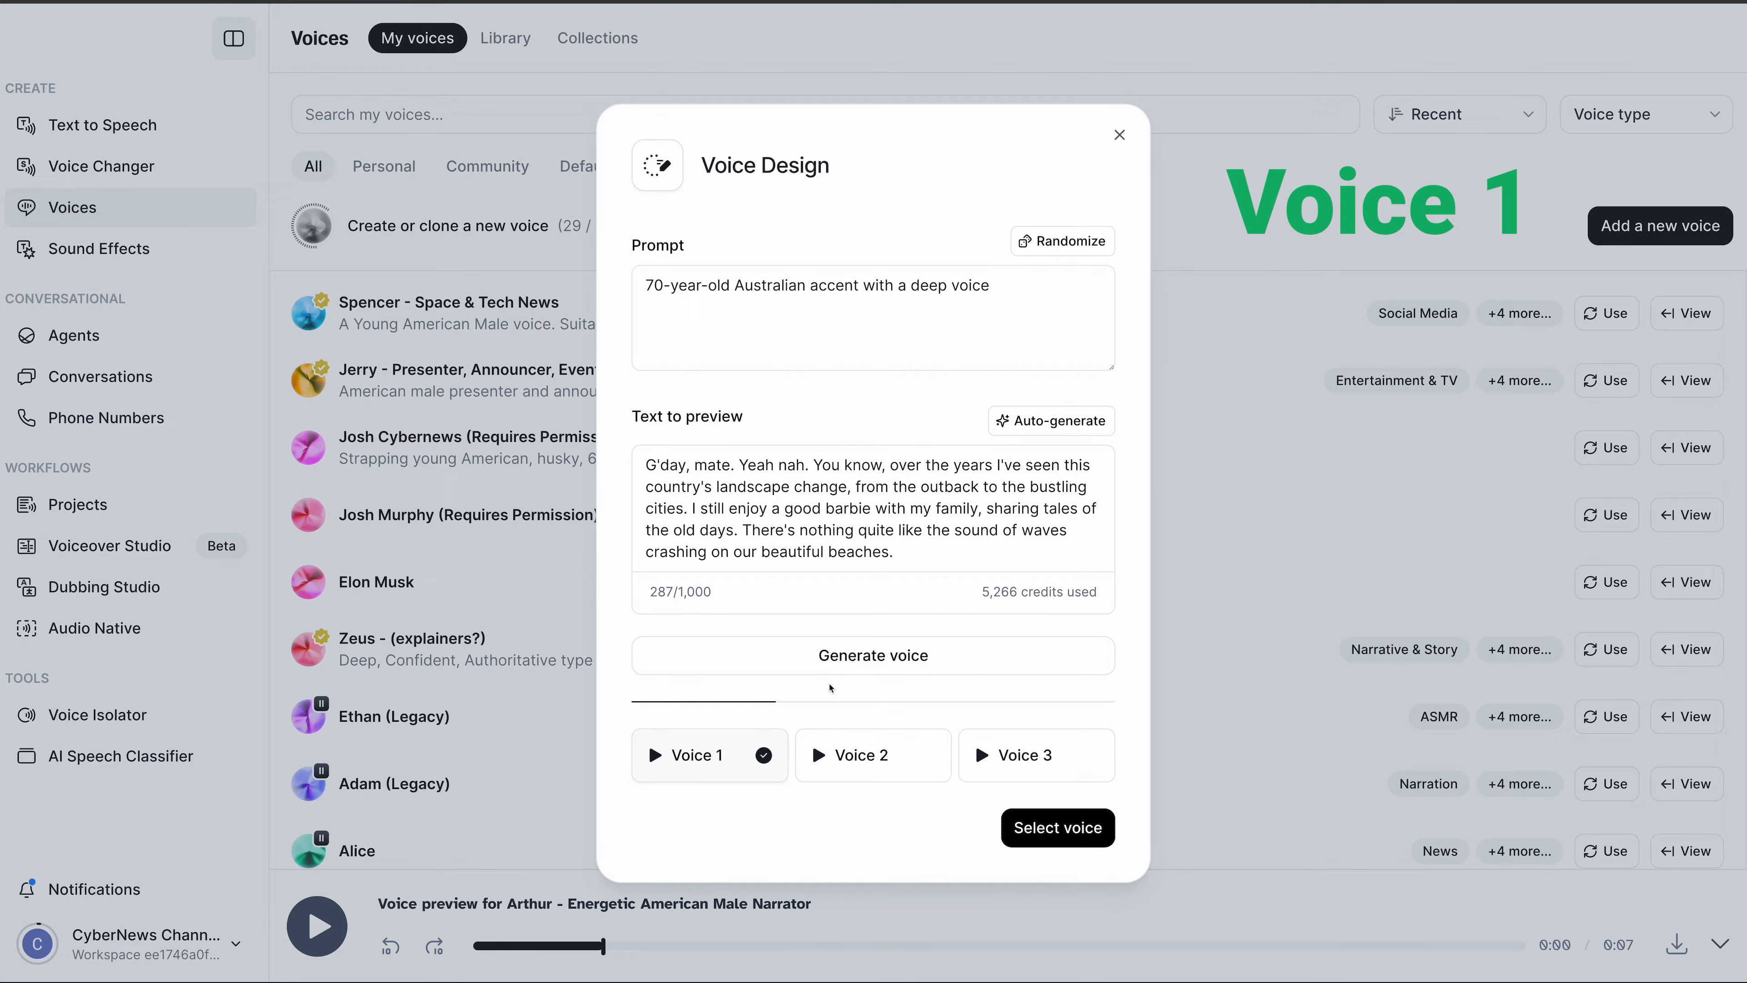
click(836, 734)
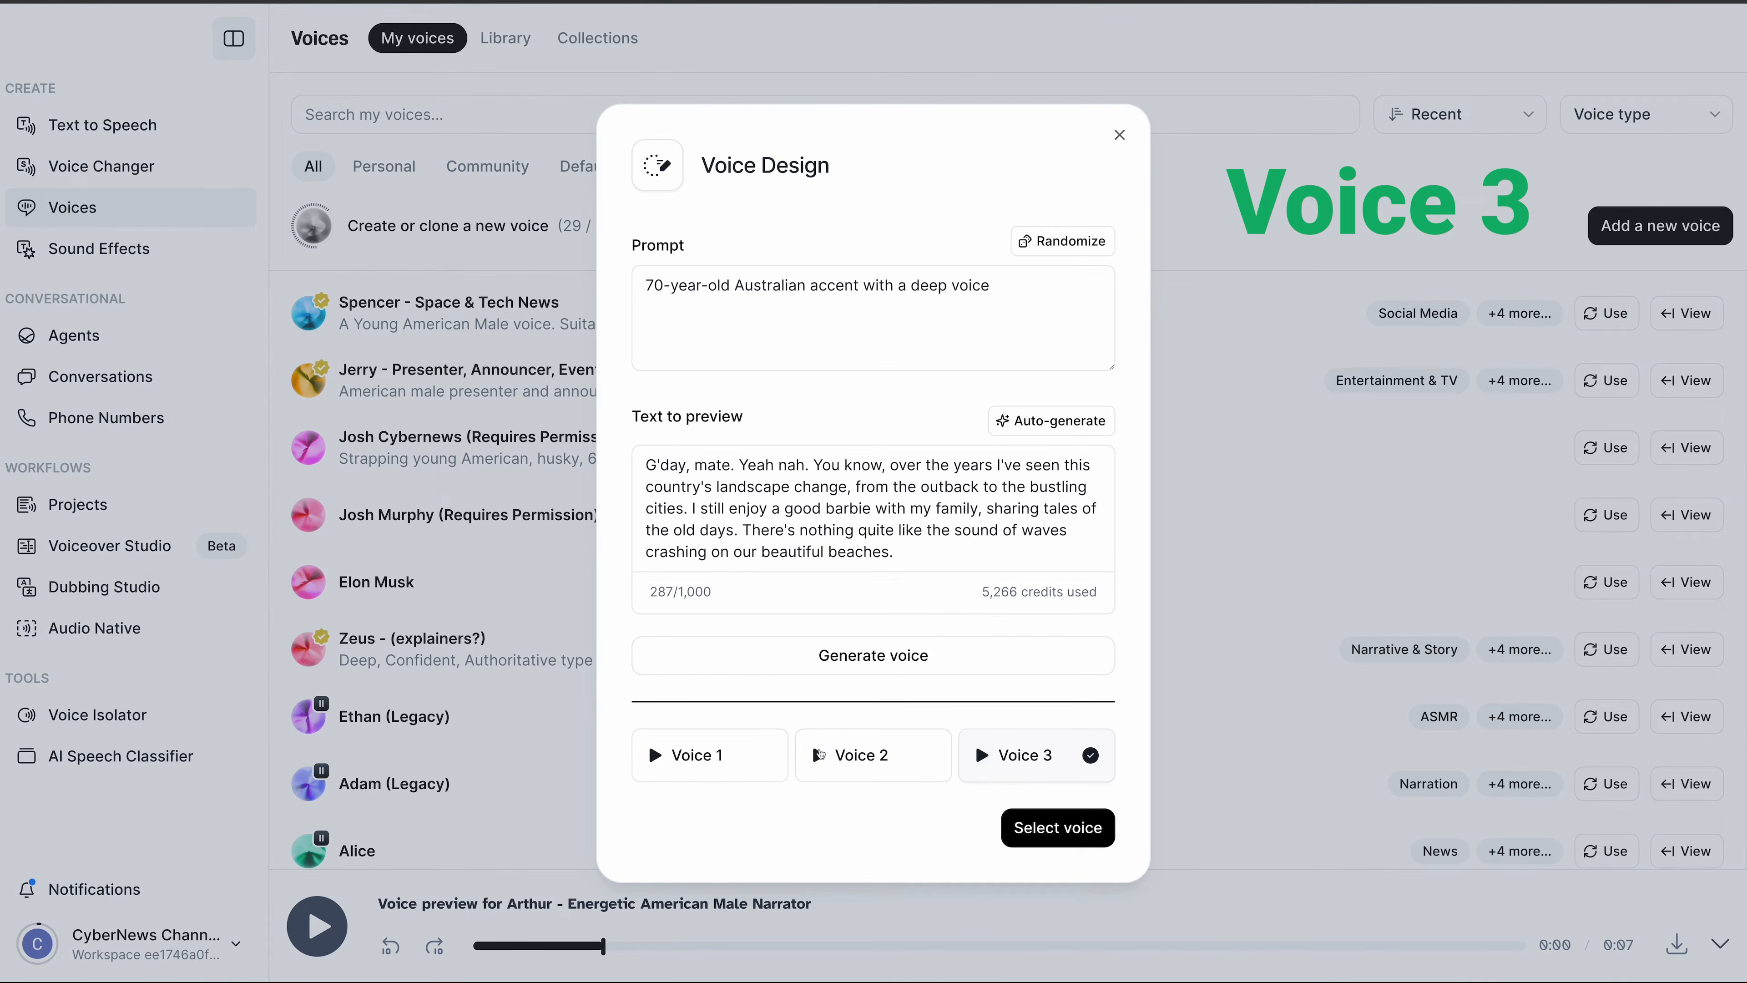
click(818, 755)
- Save Voice 2 as 'Australian guy', labelled English and Male, with an Accent label
click(1038, 827)
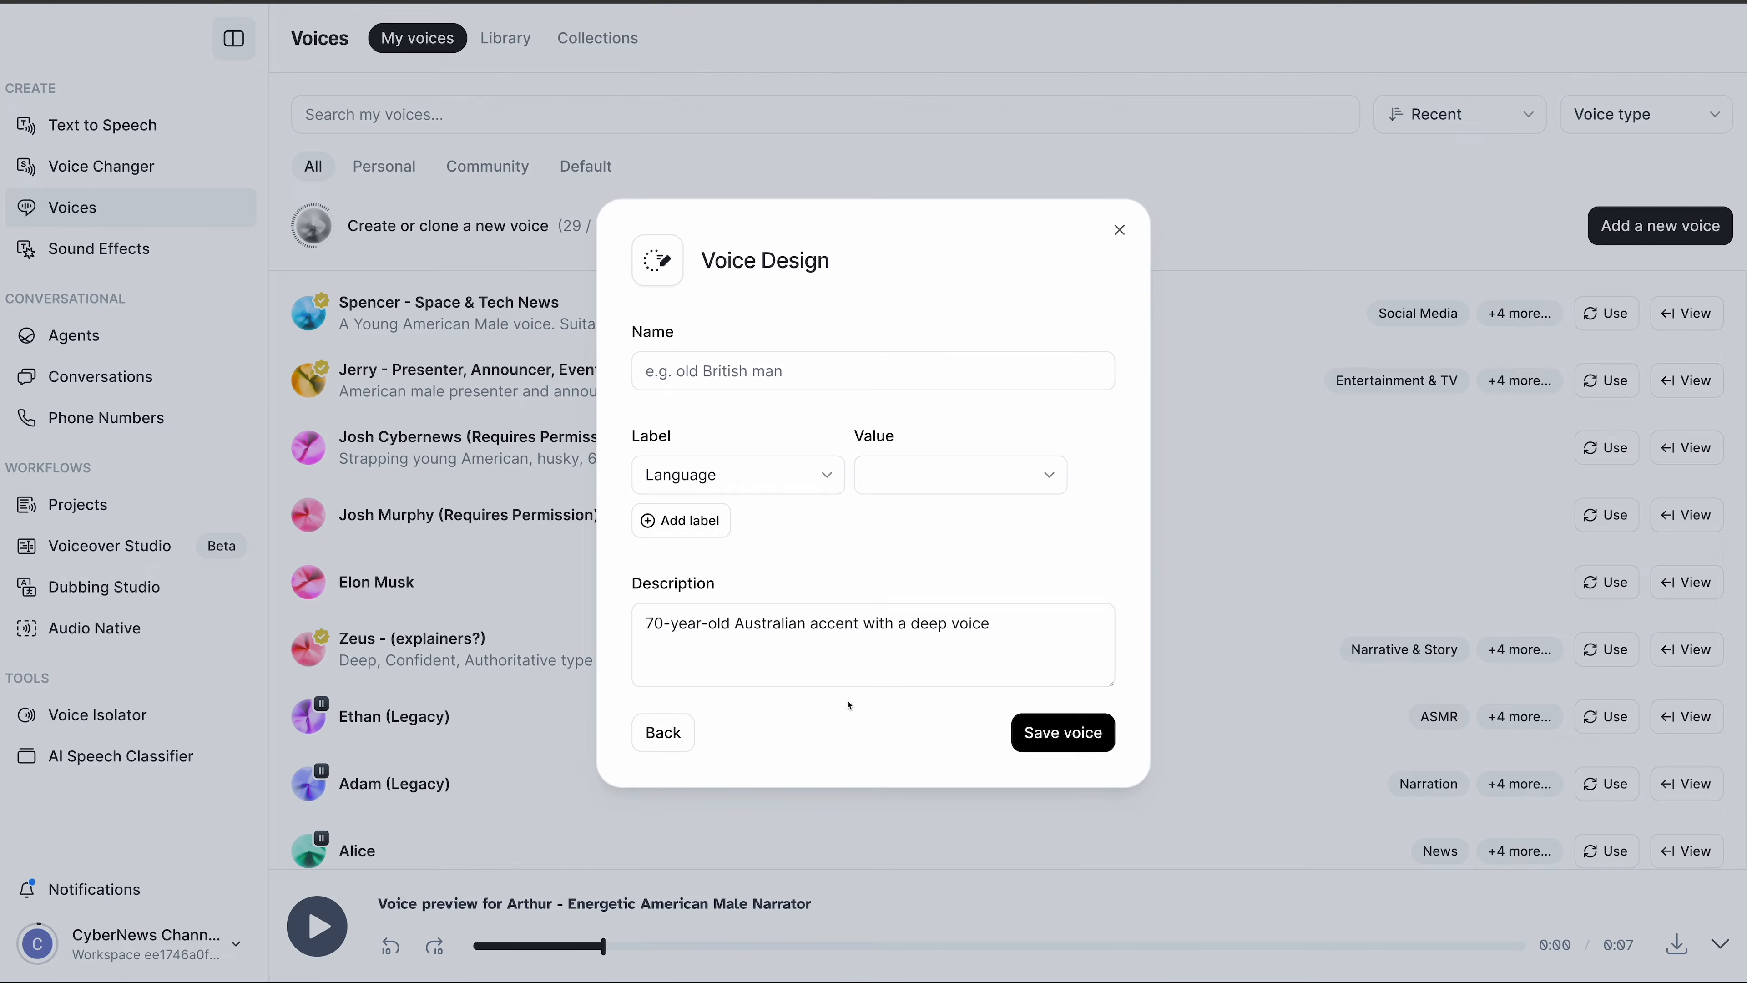
click(756, 371)
text(Australian guy)
click(960, 479)
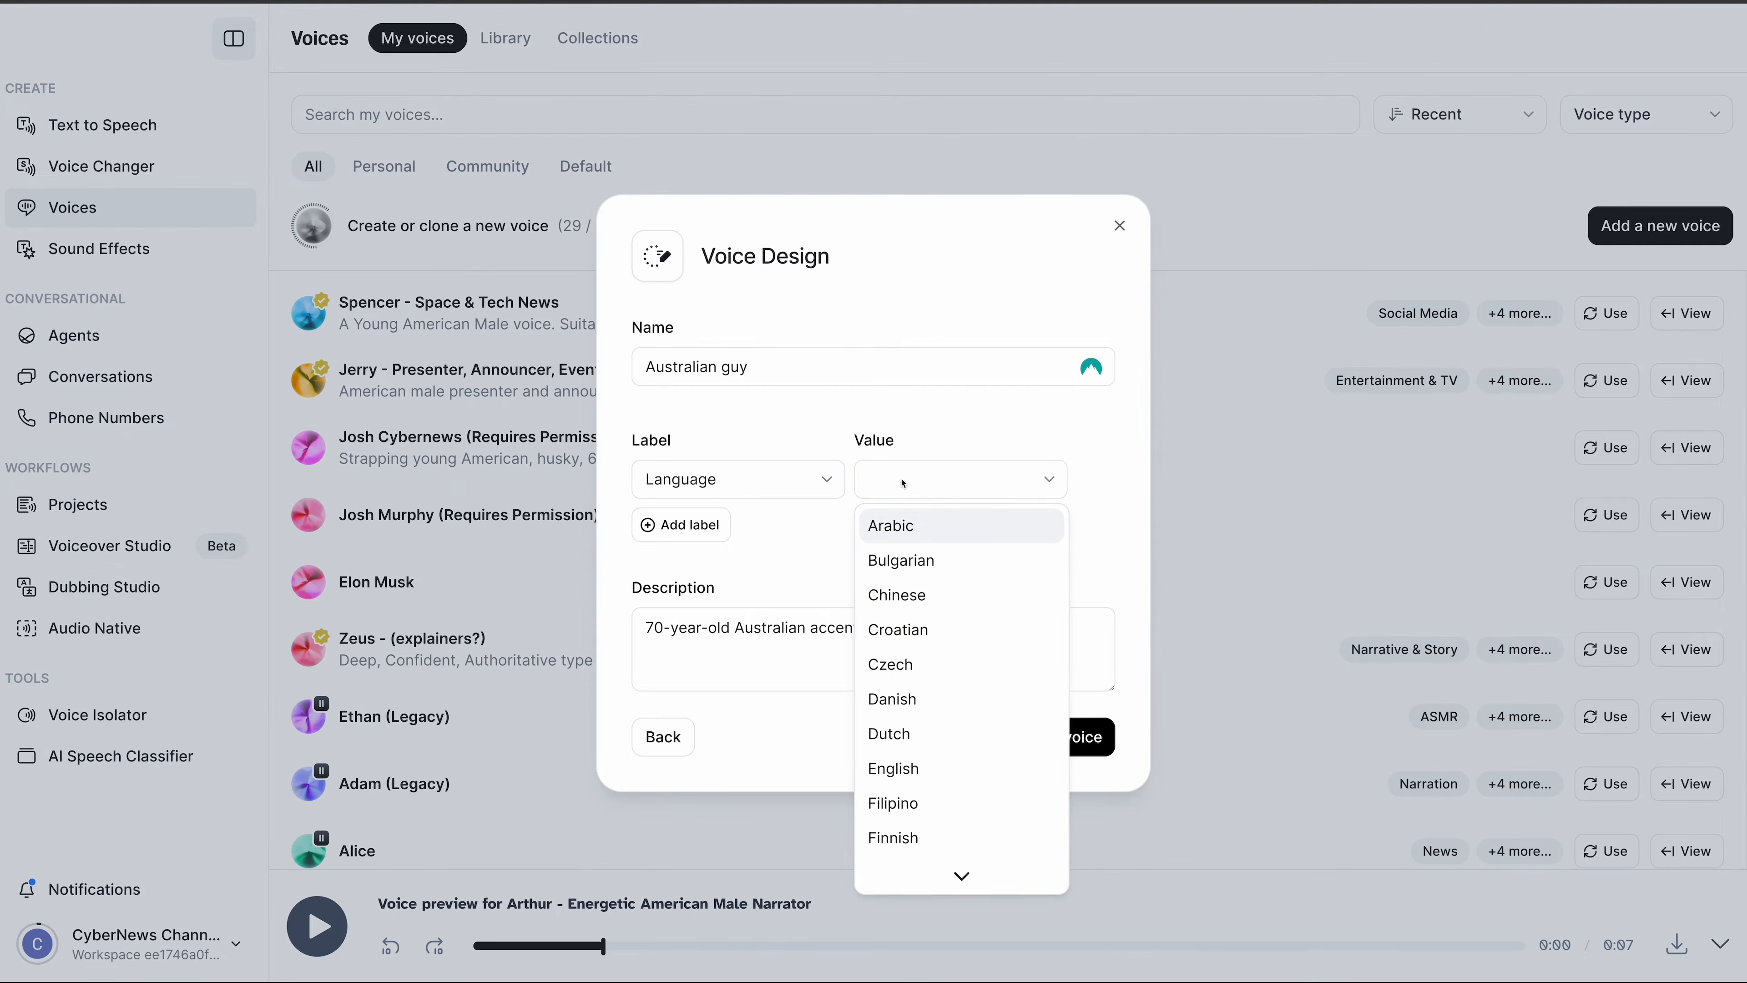
click(913, 764)
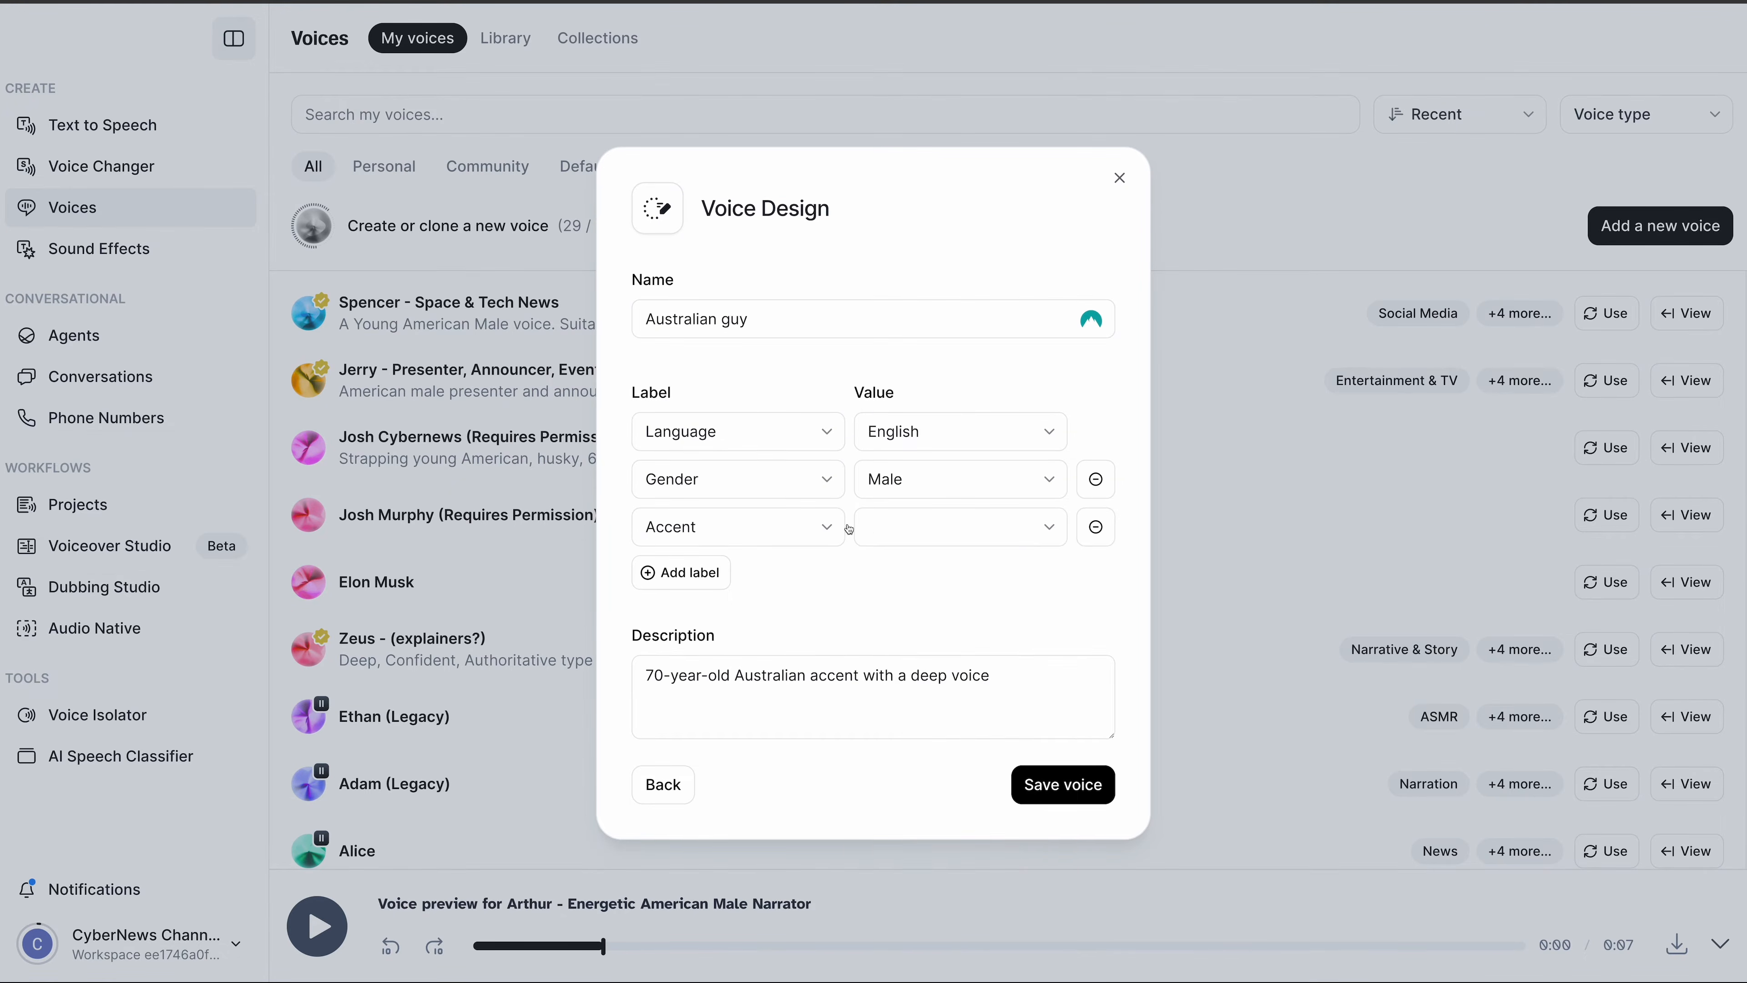
click(887, 524)
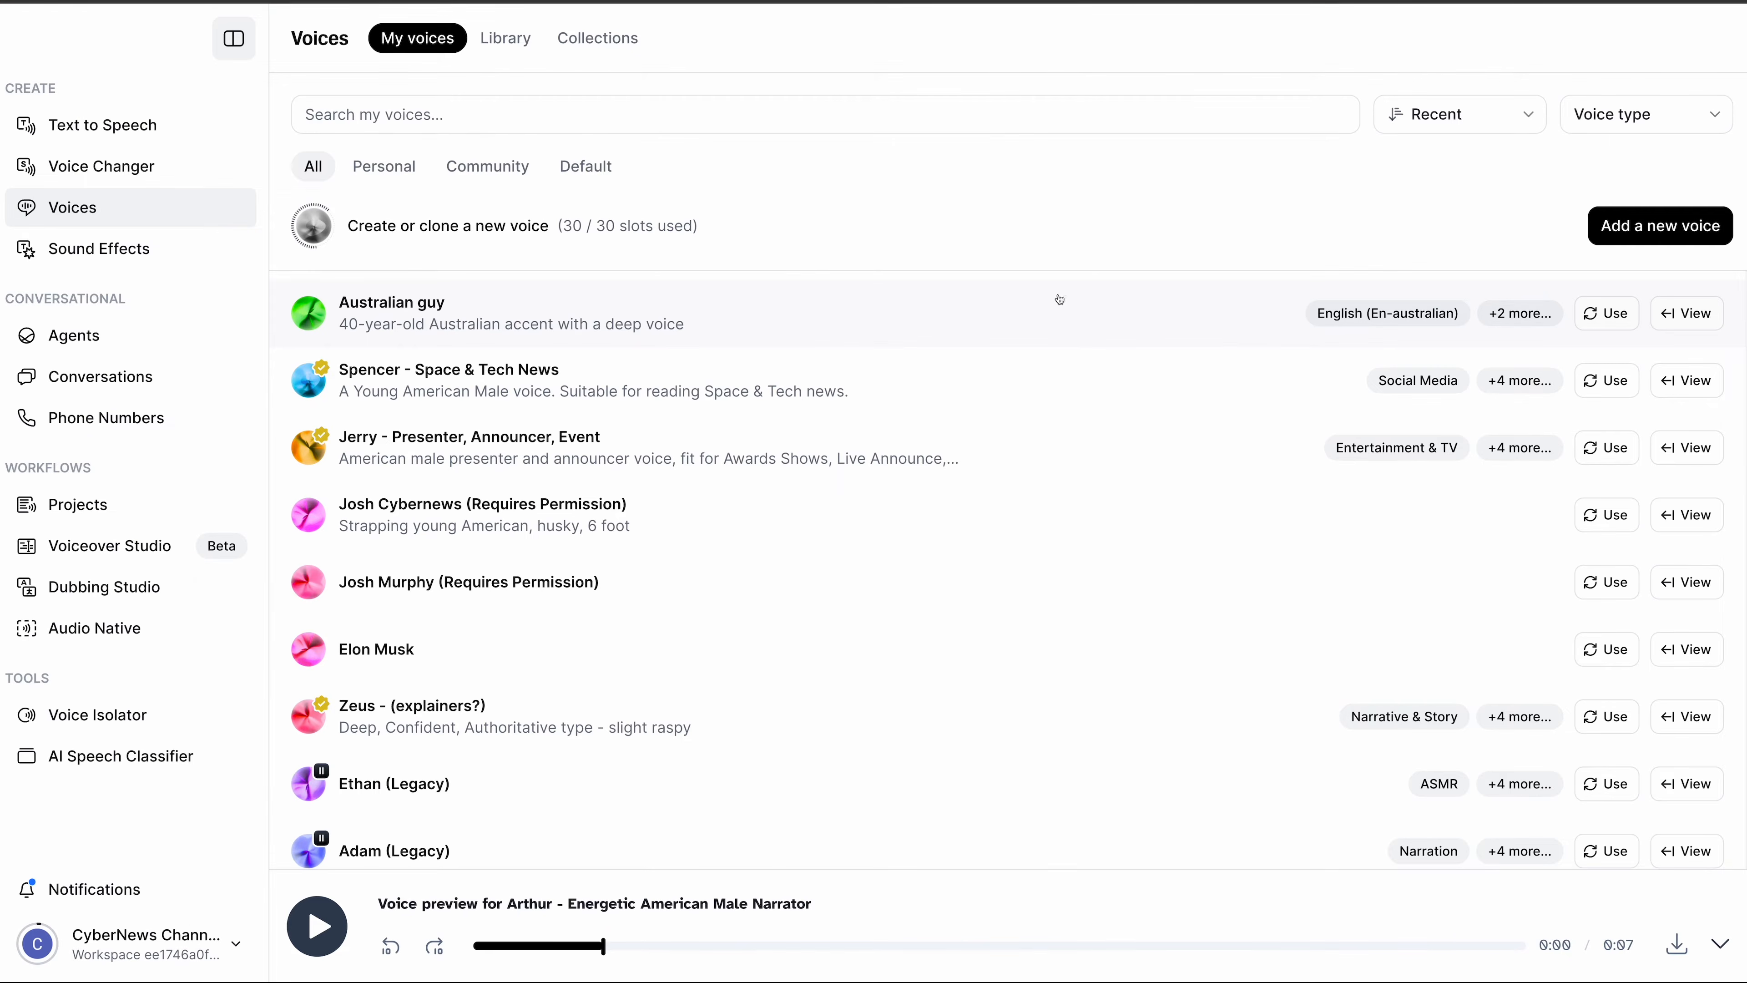
click(1613, 241)
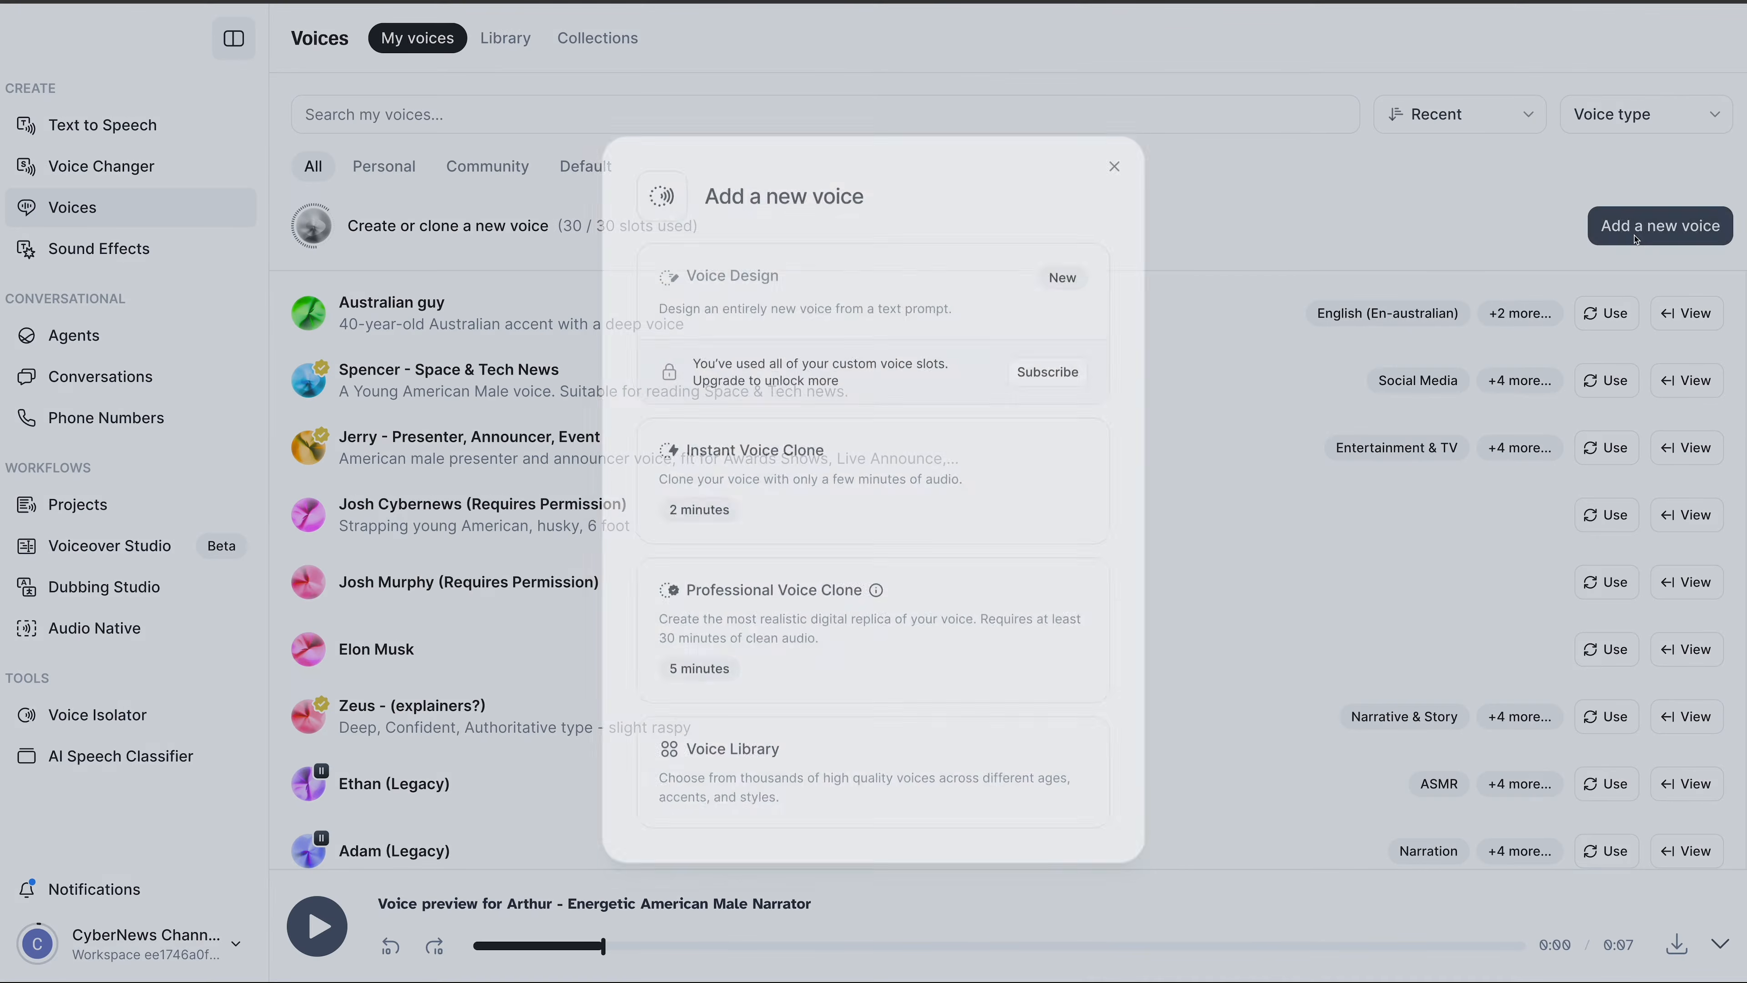
click(819, 497)
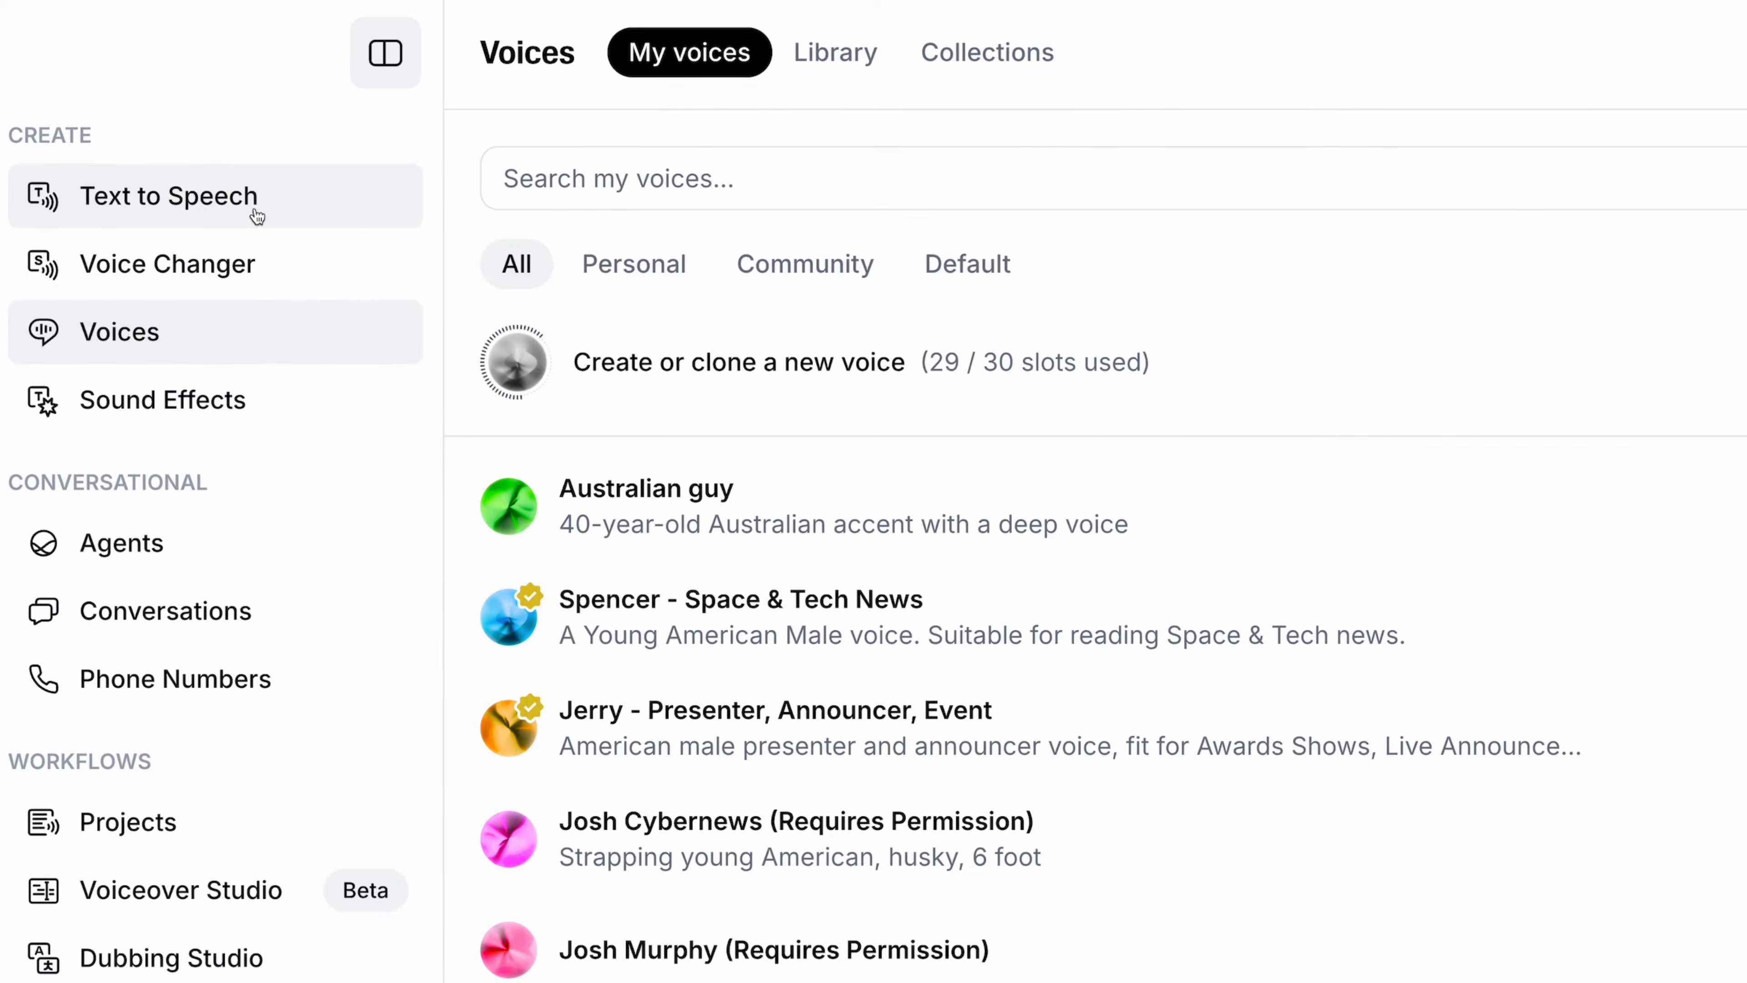
- In Text to Speech, enter 'Welcome to the ElevenLabs tutorial!' and bring up the voice list
click(256, 214)
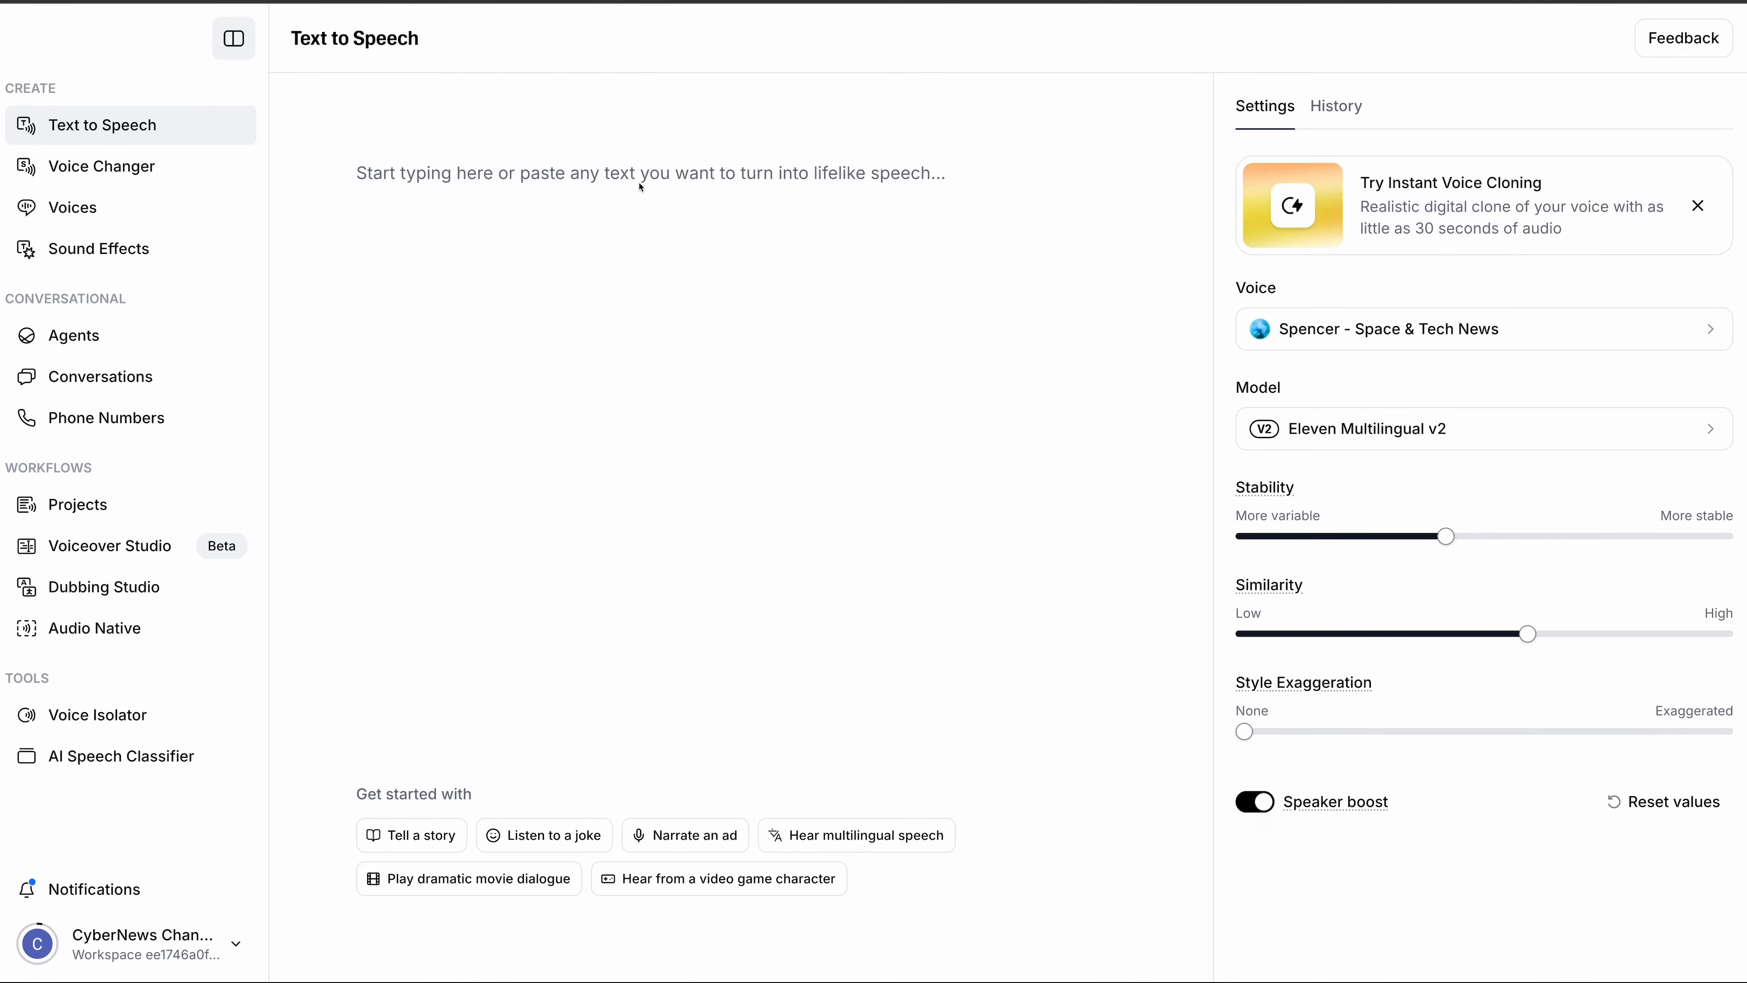
text(W)
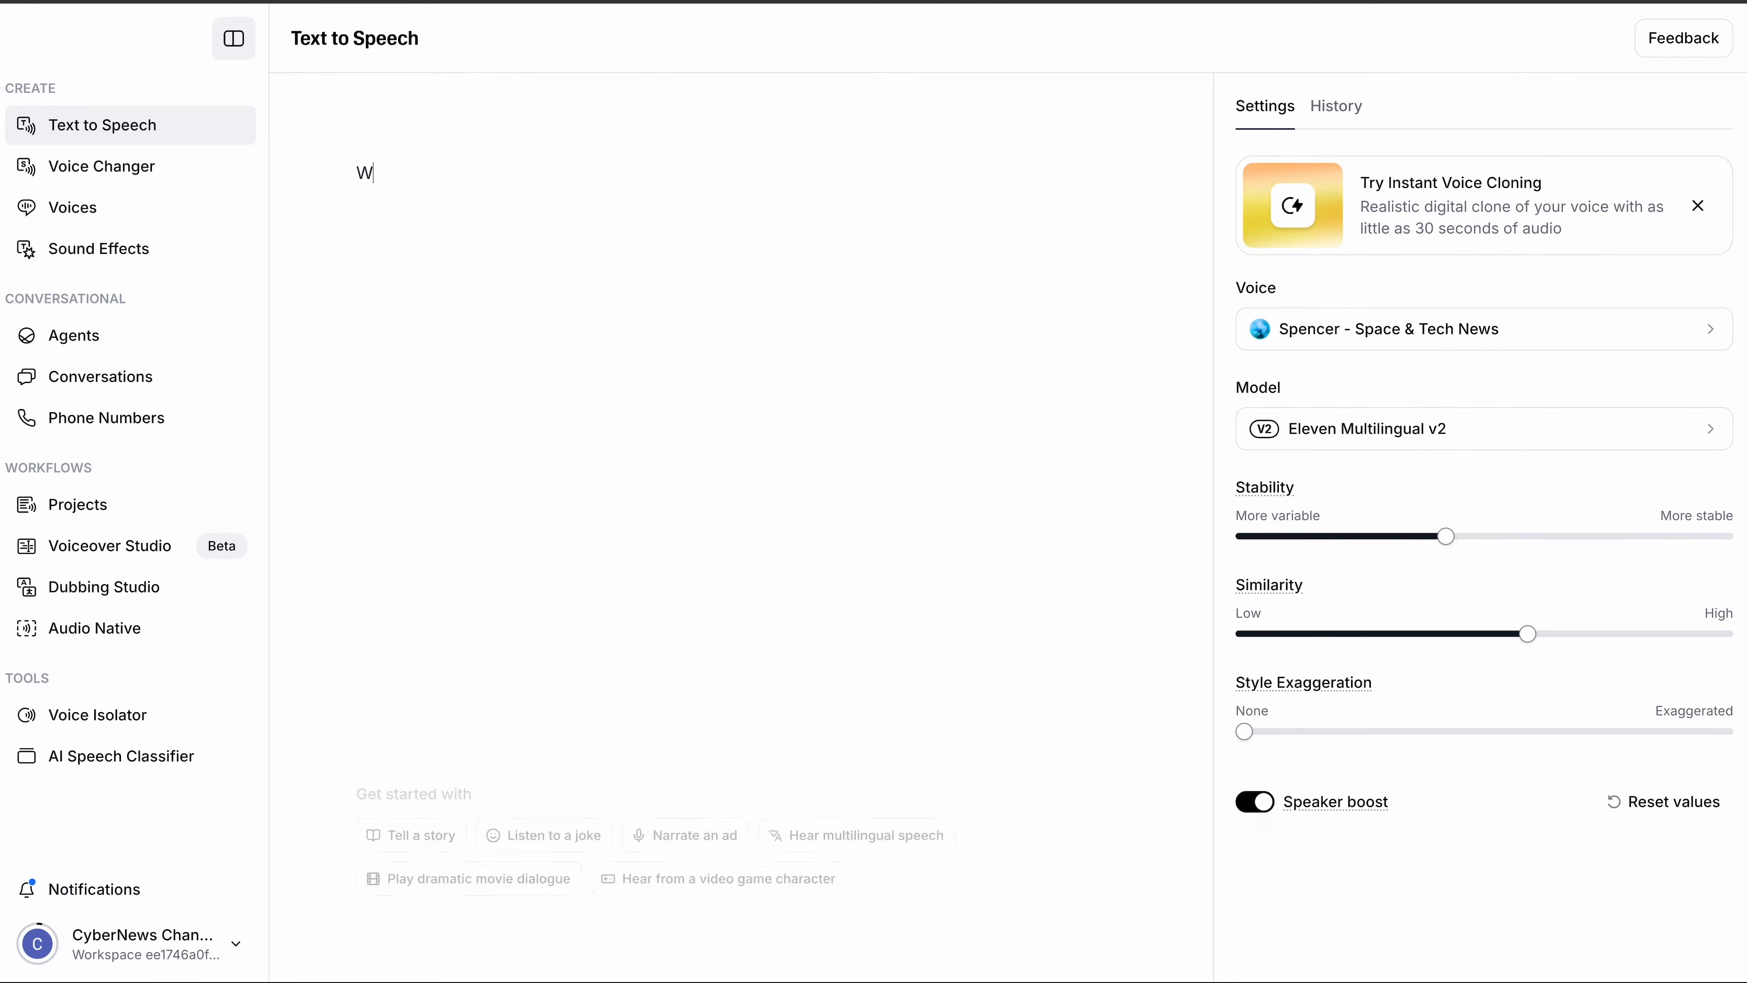
text(olcome to the ElevenLabs tutorial!)
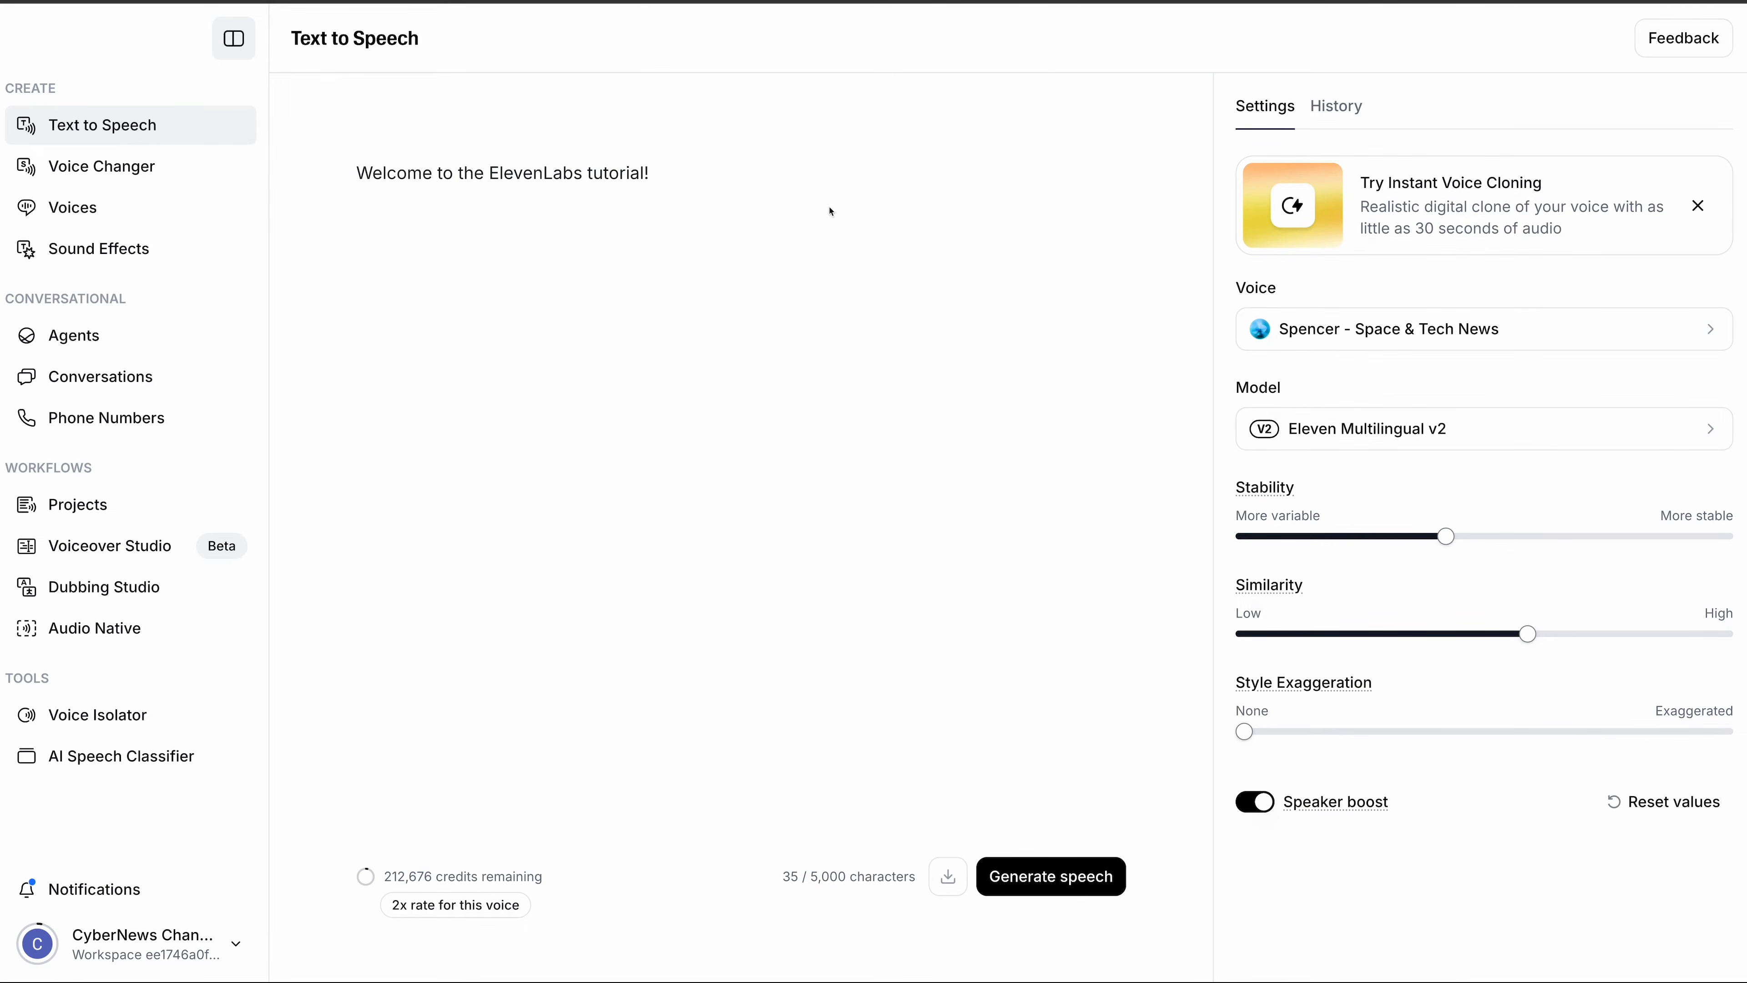
click(1353, 342)
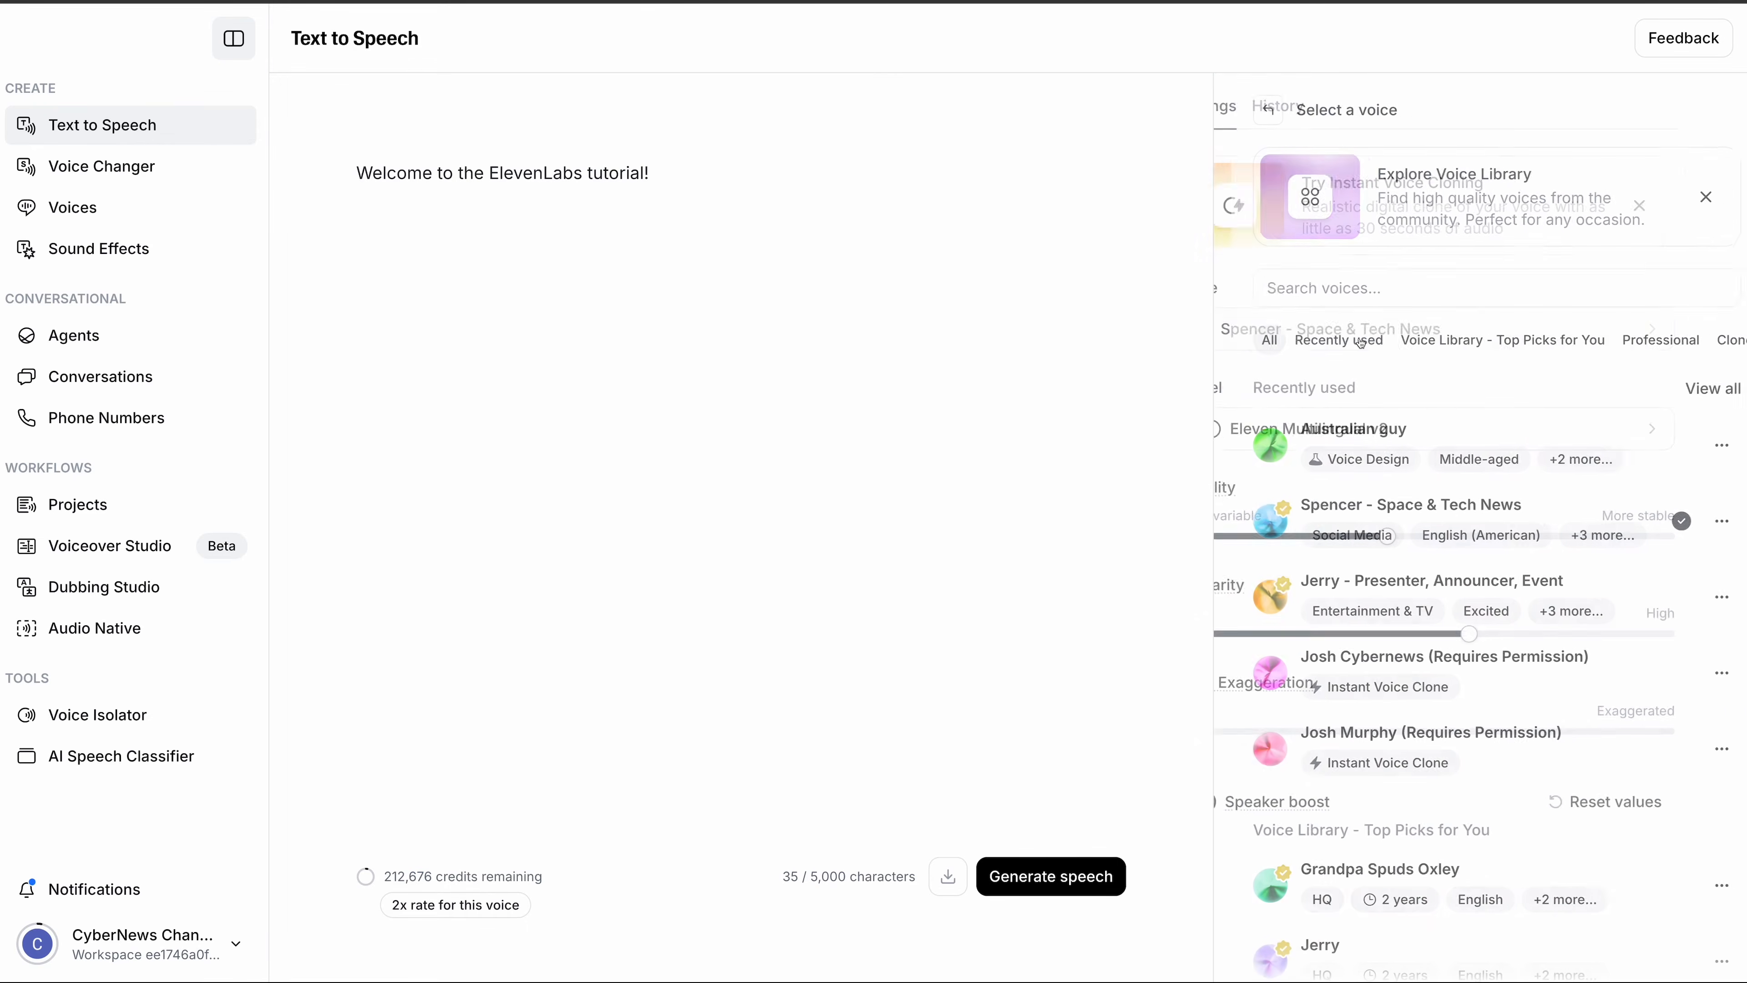
- Generate the welcome line with the Australian guy voice
click(1355, 440)
click(1046, 875)
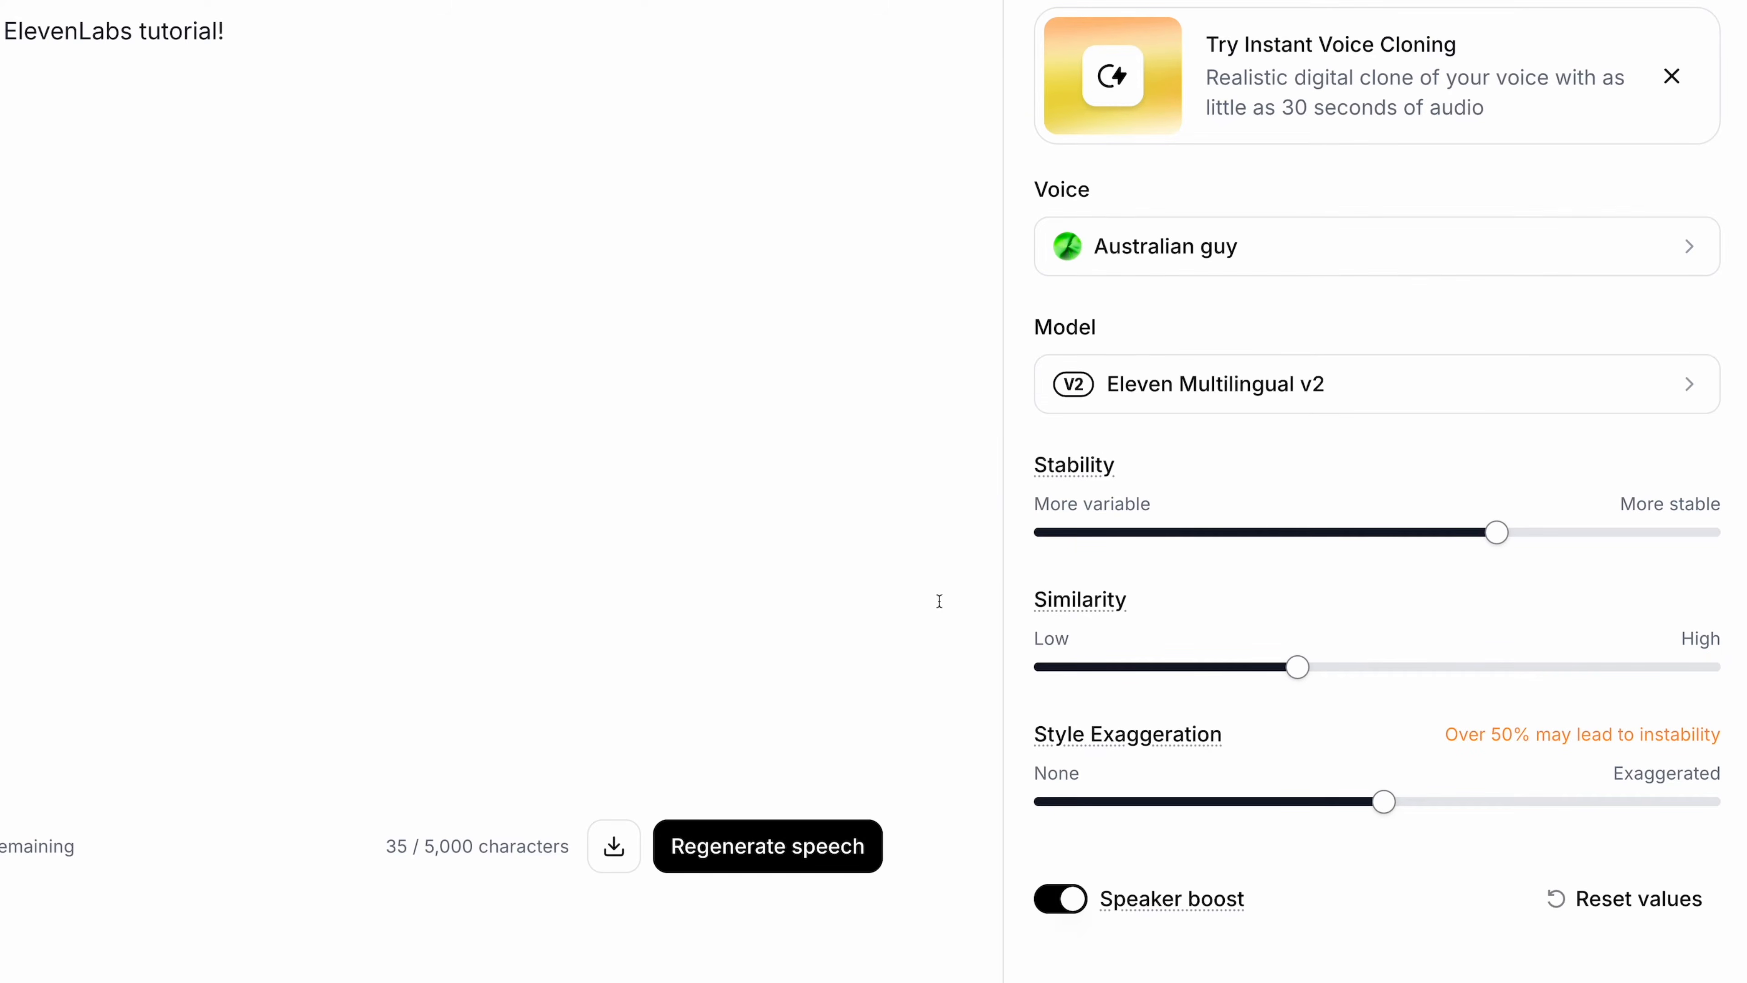
- Set stability to about 57%, similarity to about 50%, and adjust style exaggeration
drag(1503, 533, 1423, 534)
drag(1297, 672, 1378, 669)
mouse_move(1384, 802)
mouse_down()
mouse_move(1235, 806)
mouse_move(1391, 802)
mouse_up()
- Regenerate the welcome line with the Australian guy voice
mouse_move(1079, 472)
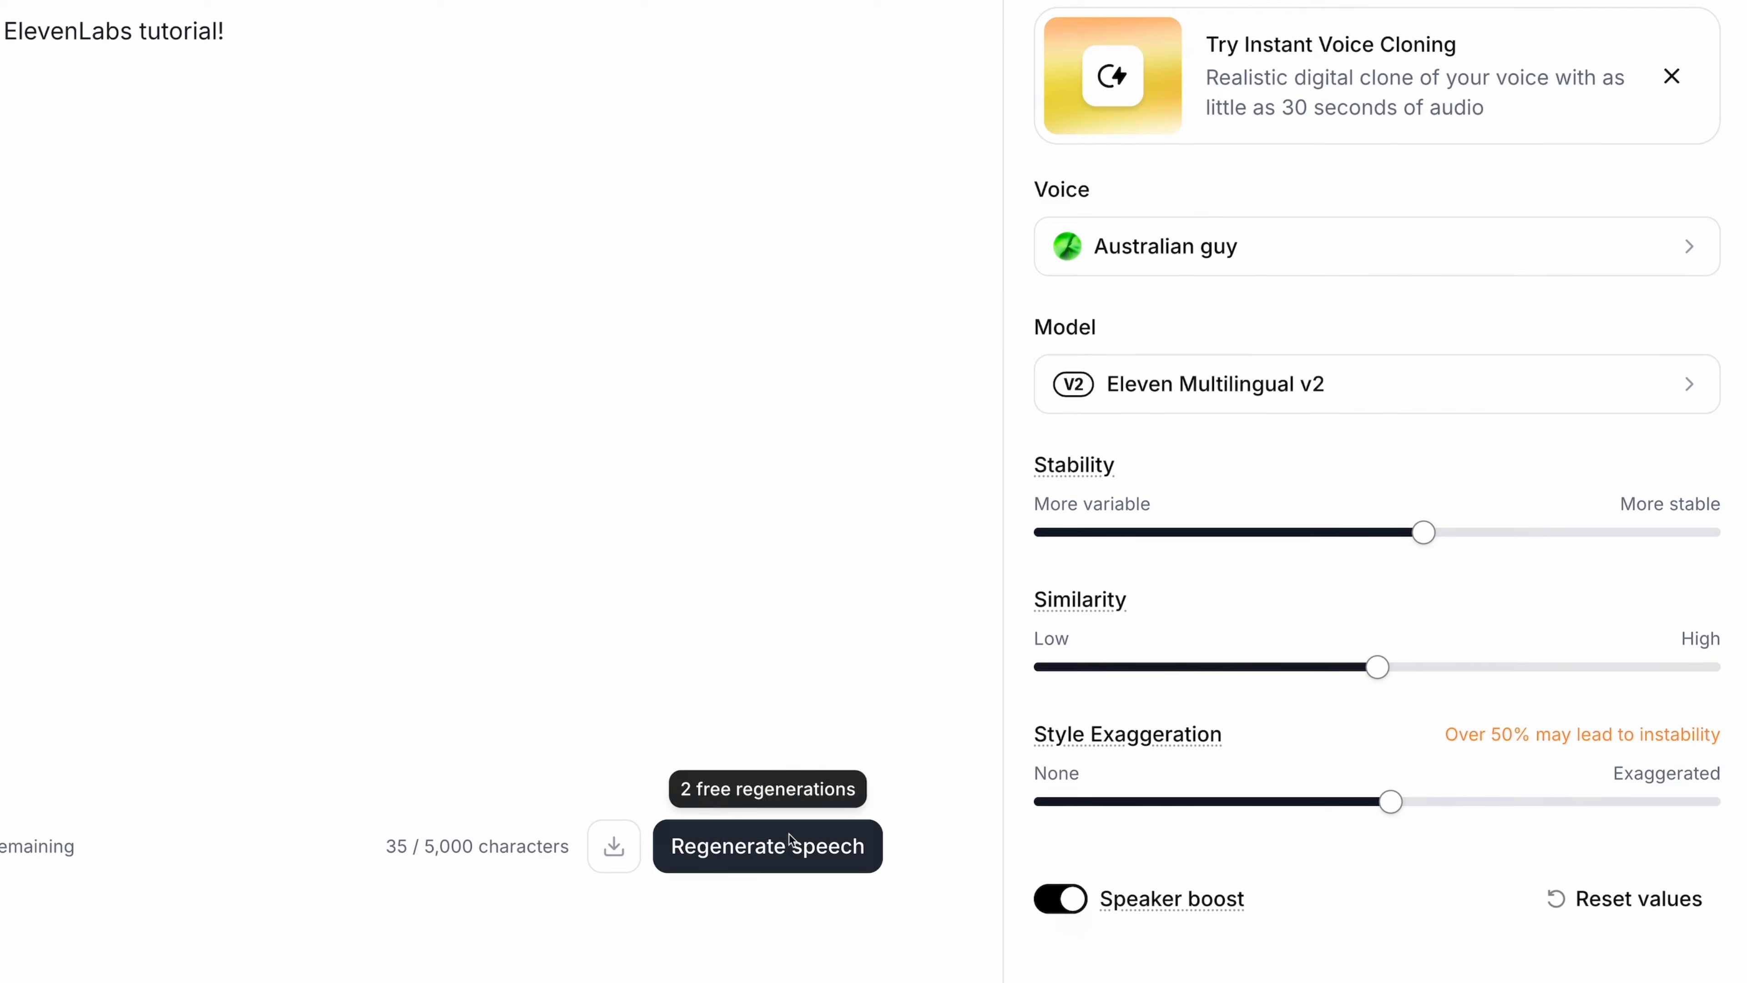
click(768, 846)
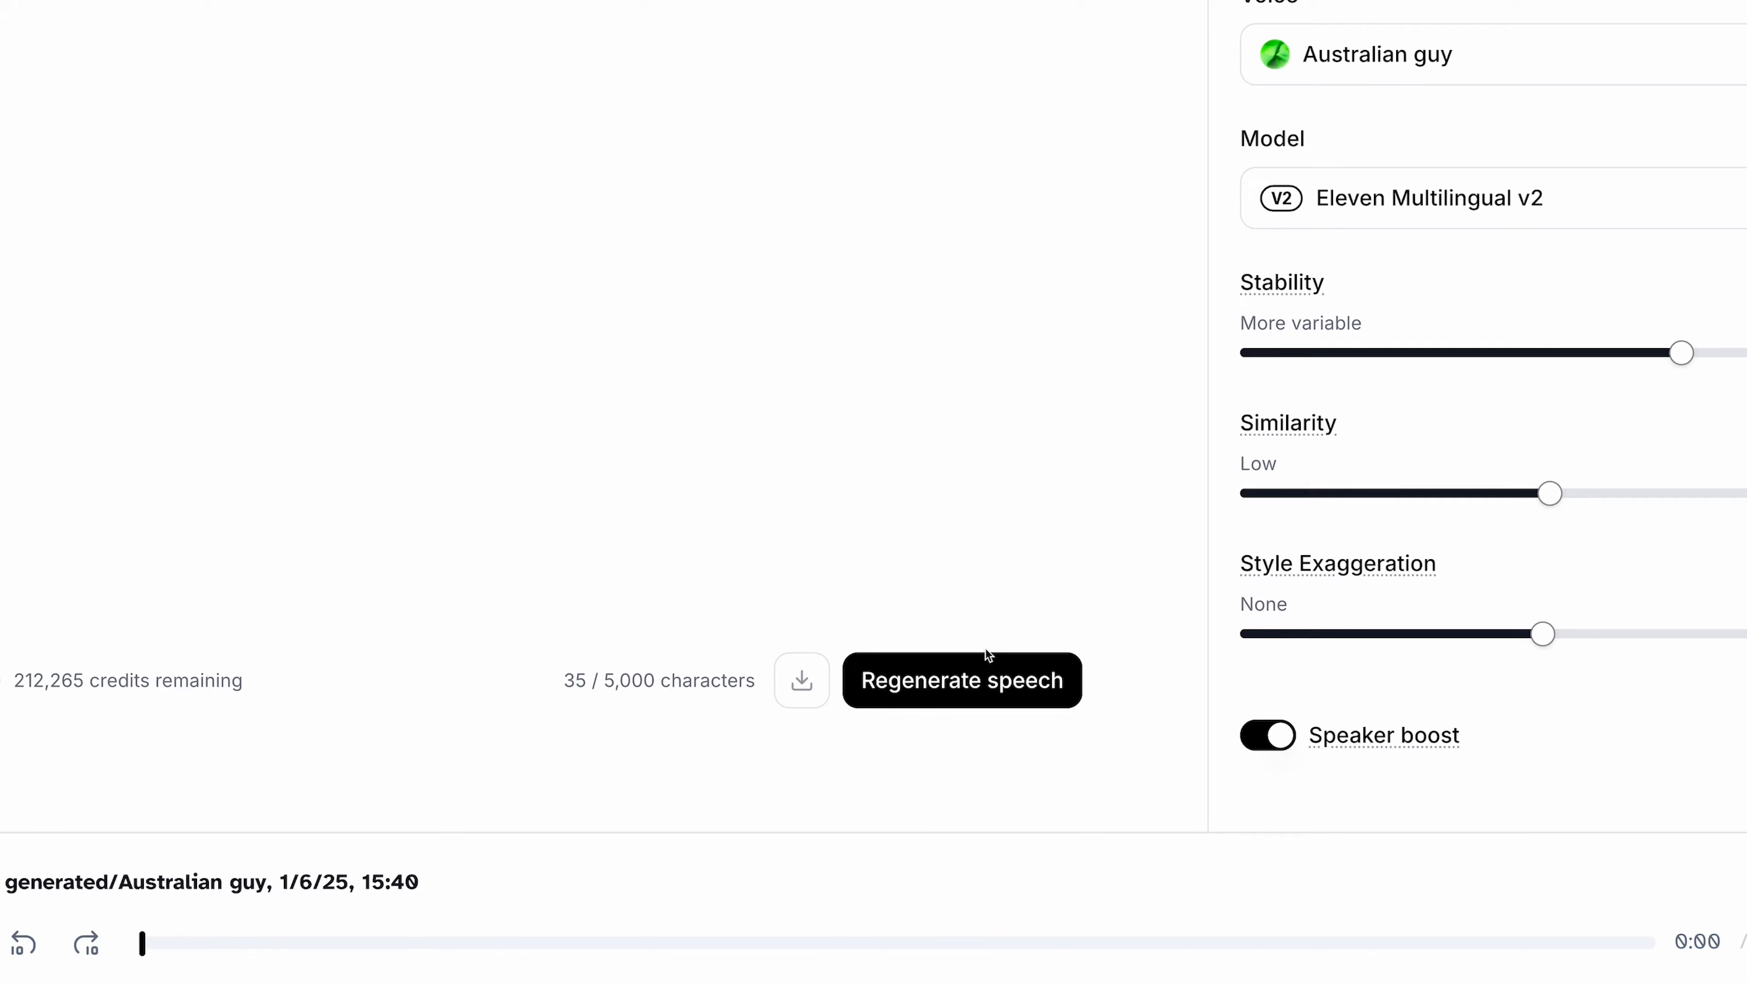
click(980, 664)
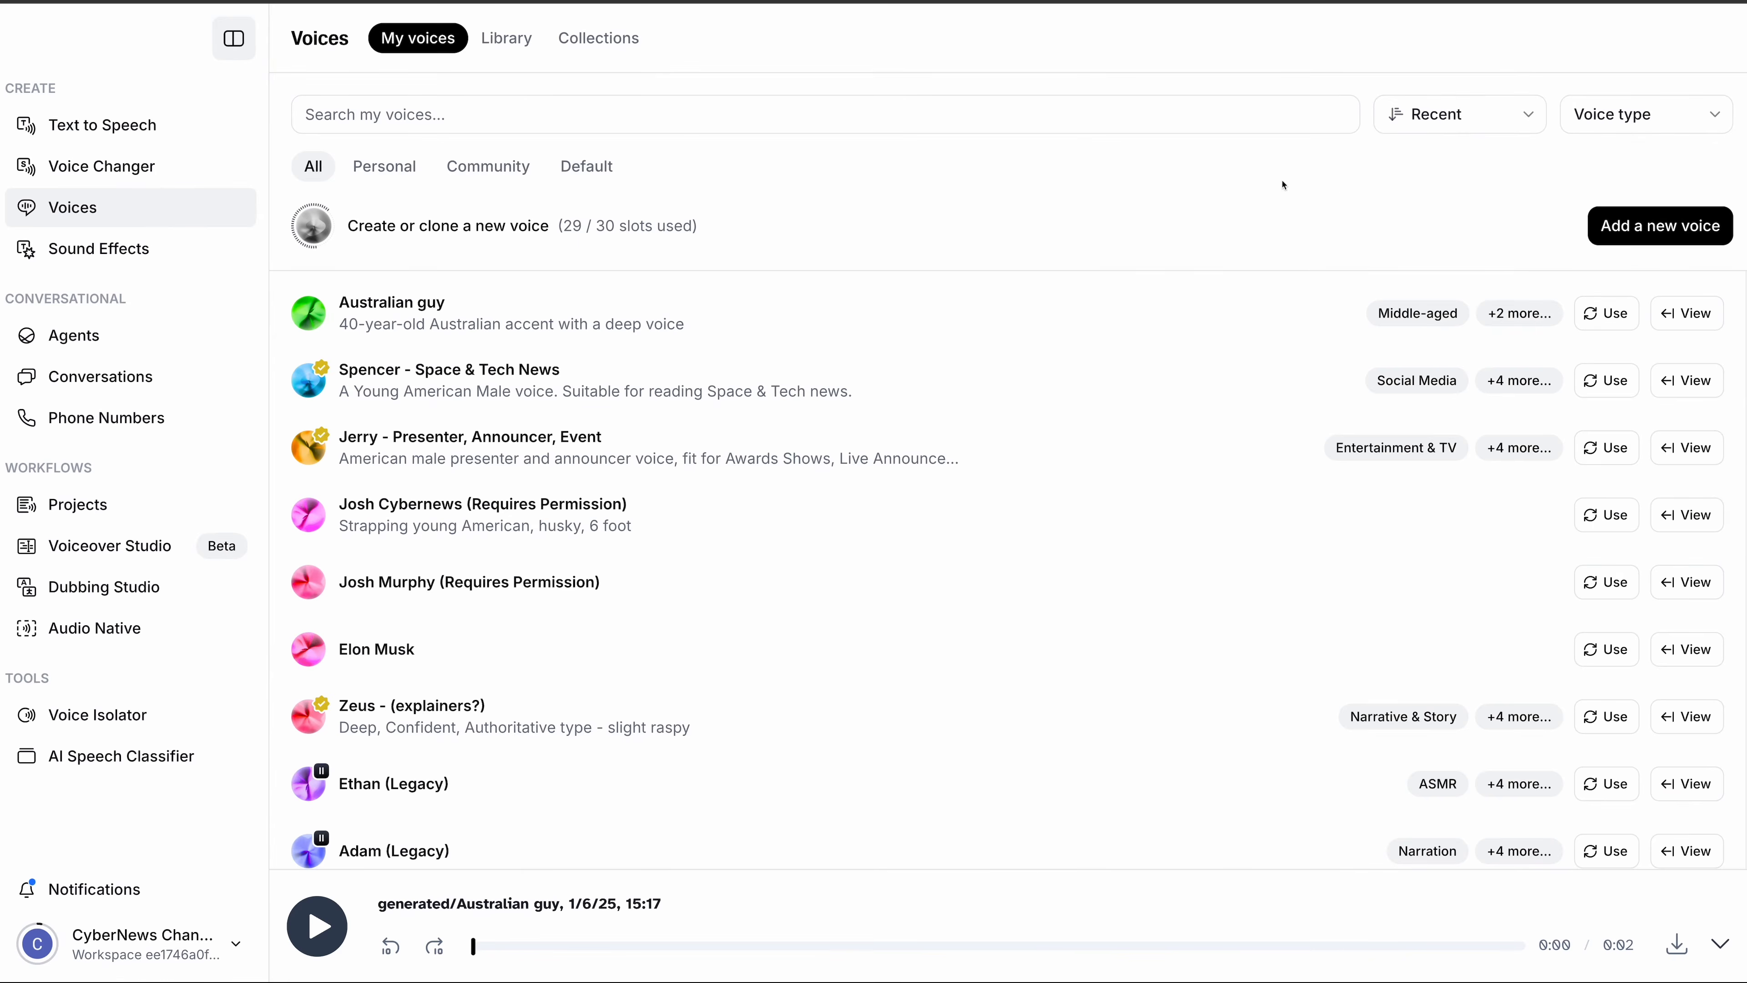
- Add a new voice using the Voice Design option
click(1586, 228)
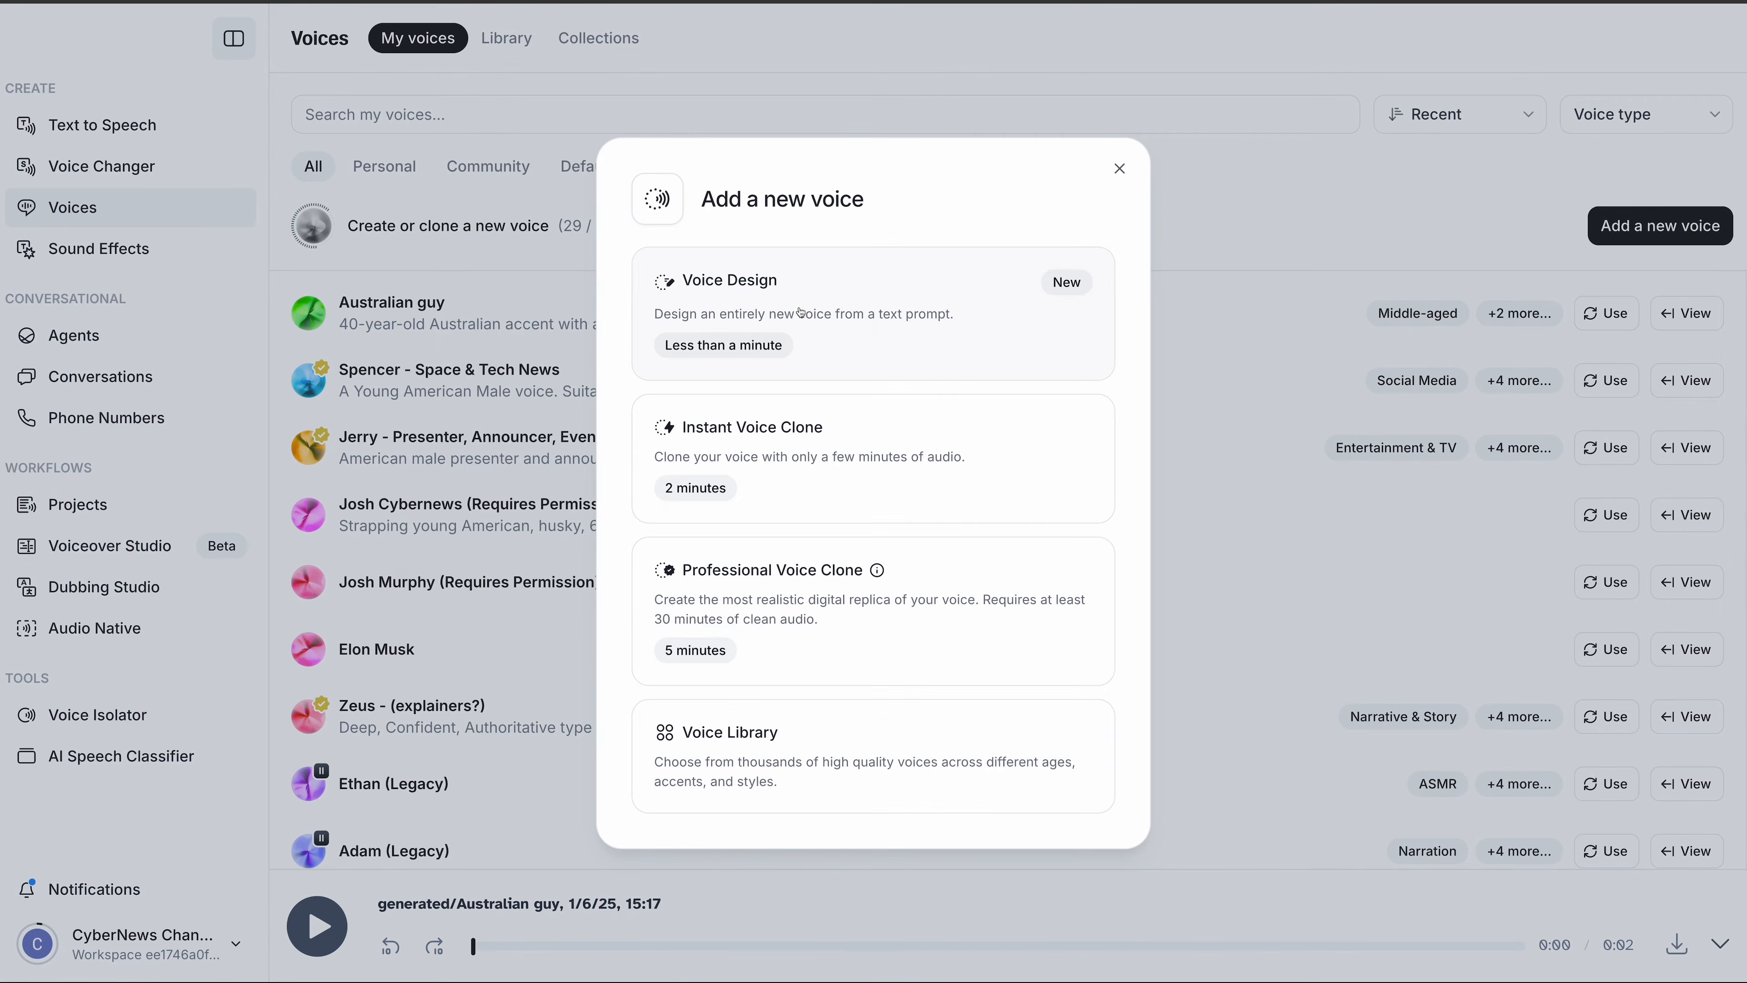
click(800, 312)
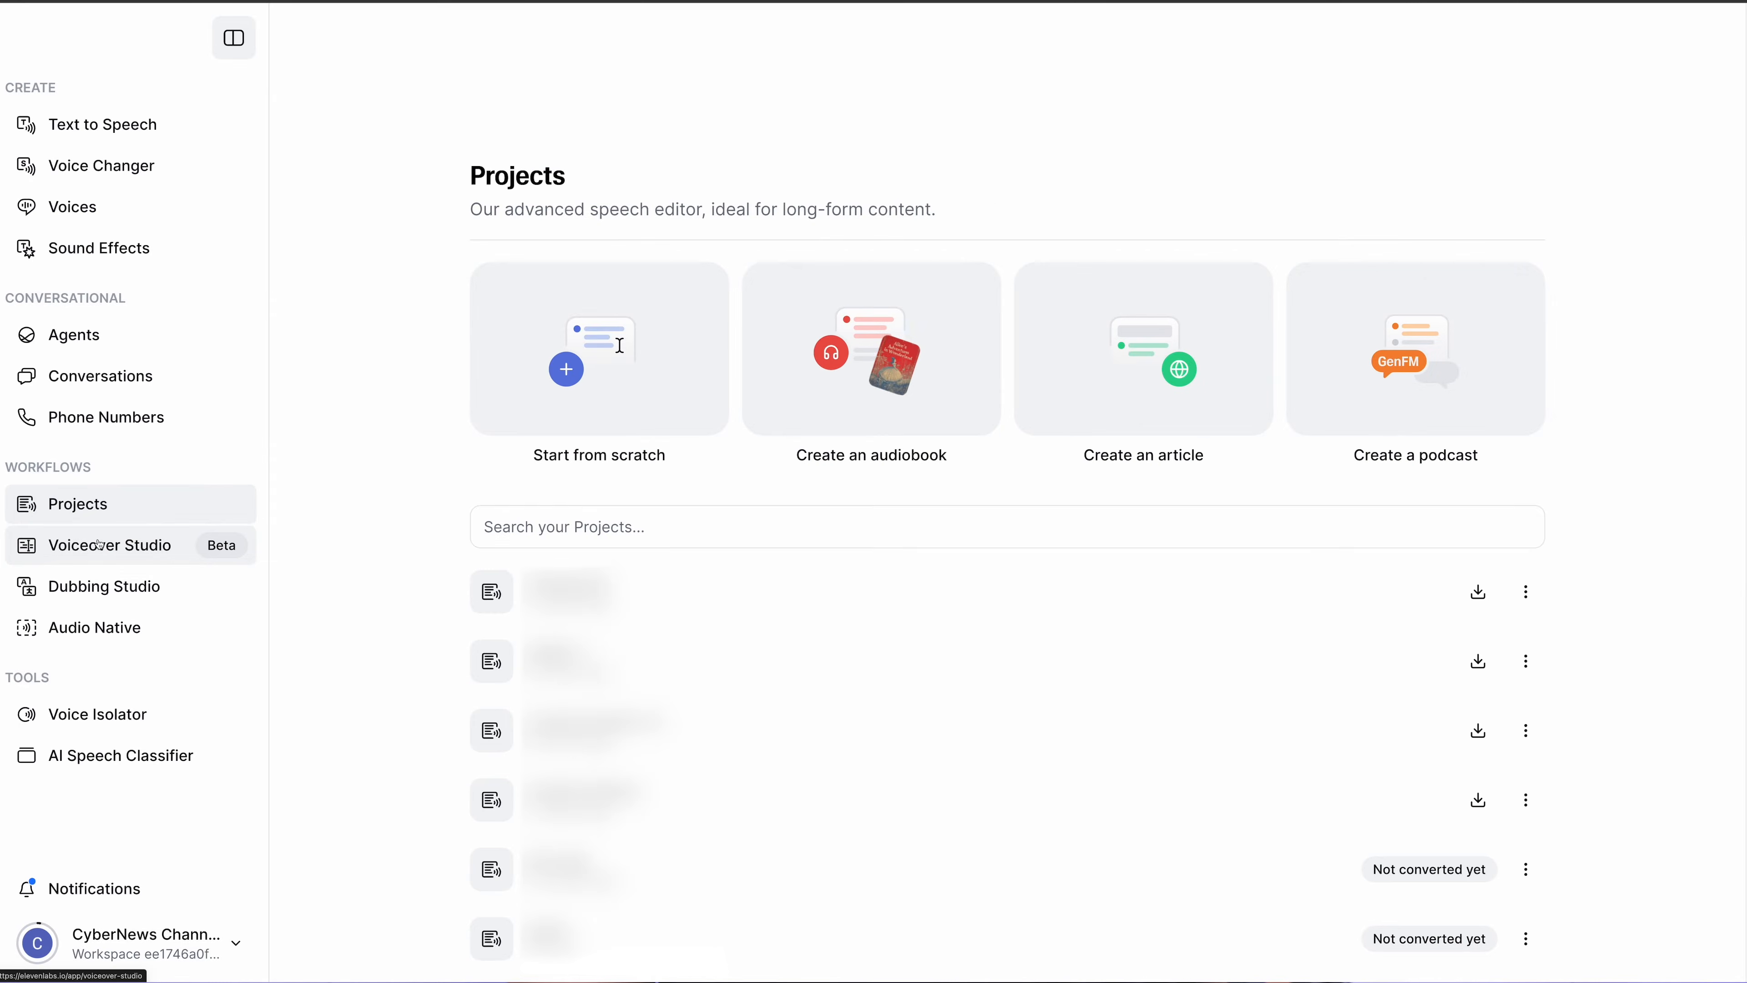
- Browse Voiceover Studio, Dubbing Studio and the Library language filter, then select the English prompt
click(151, 545)
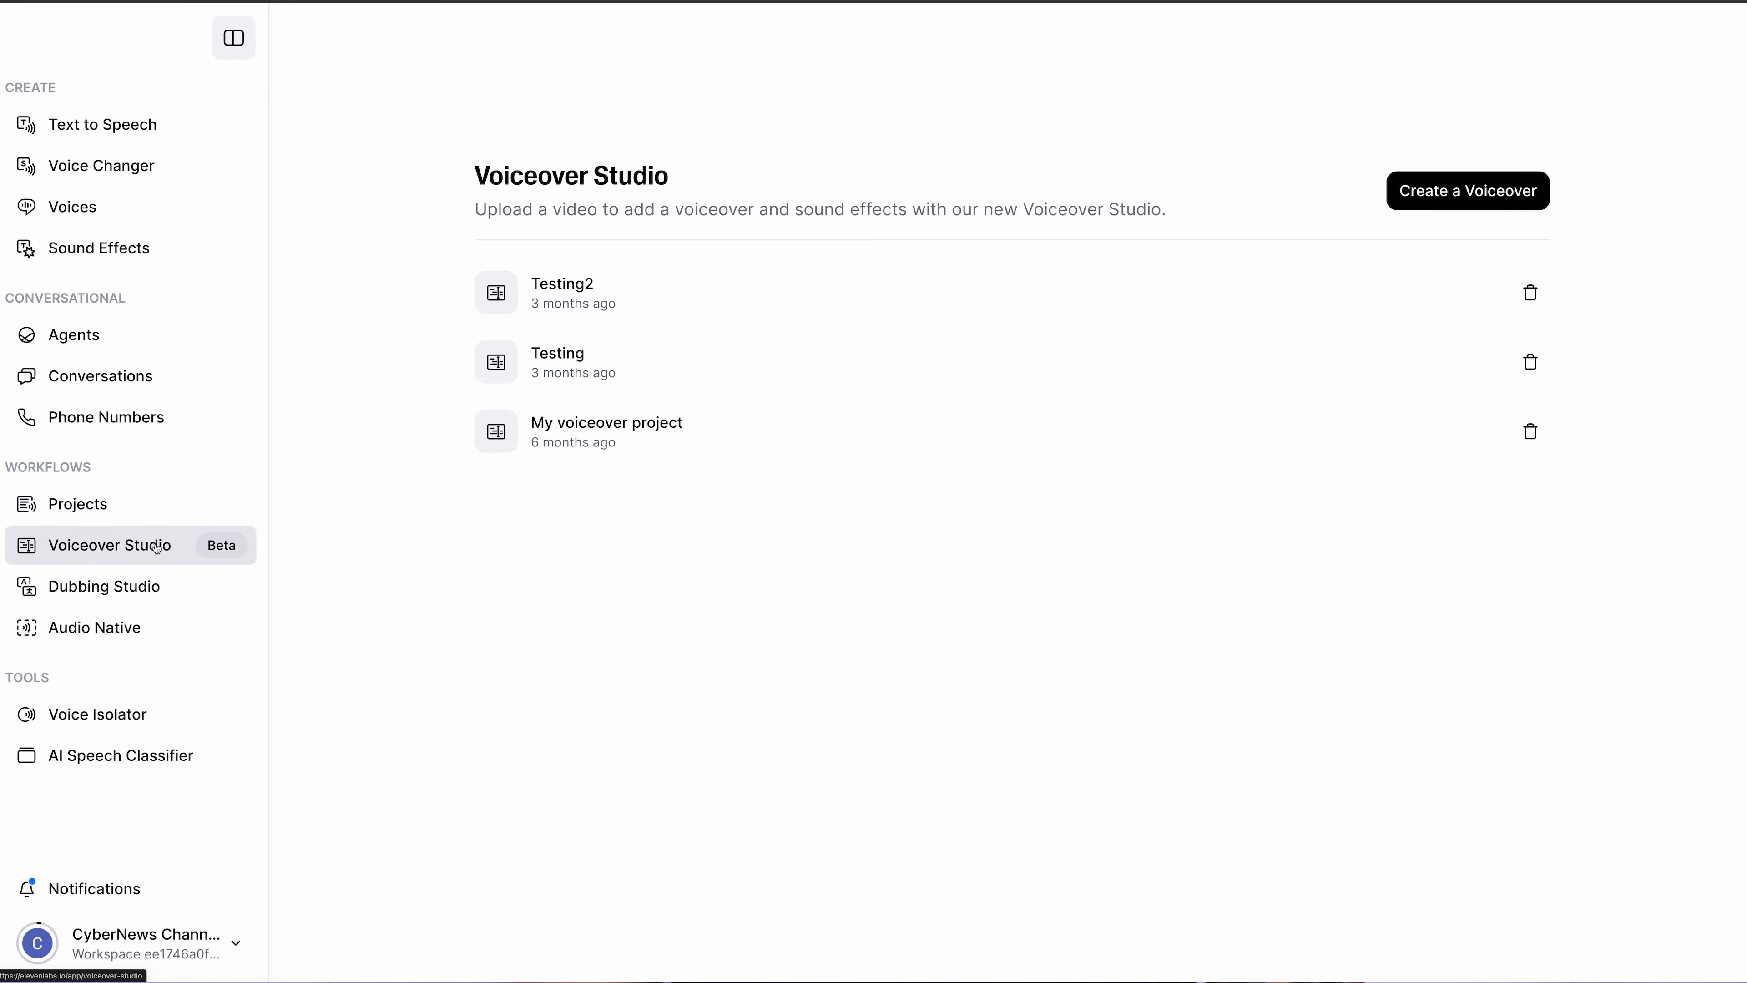
click(124, 584)
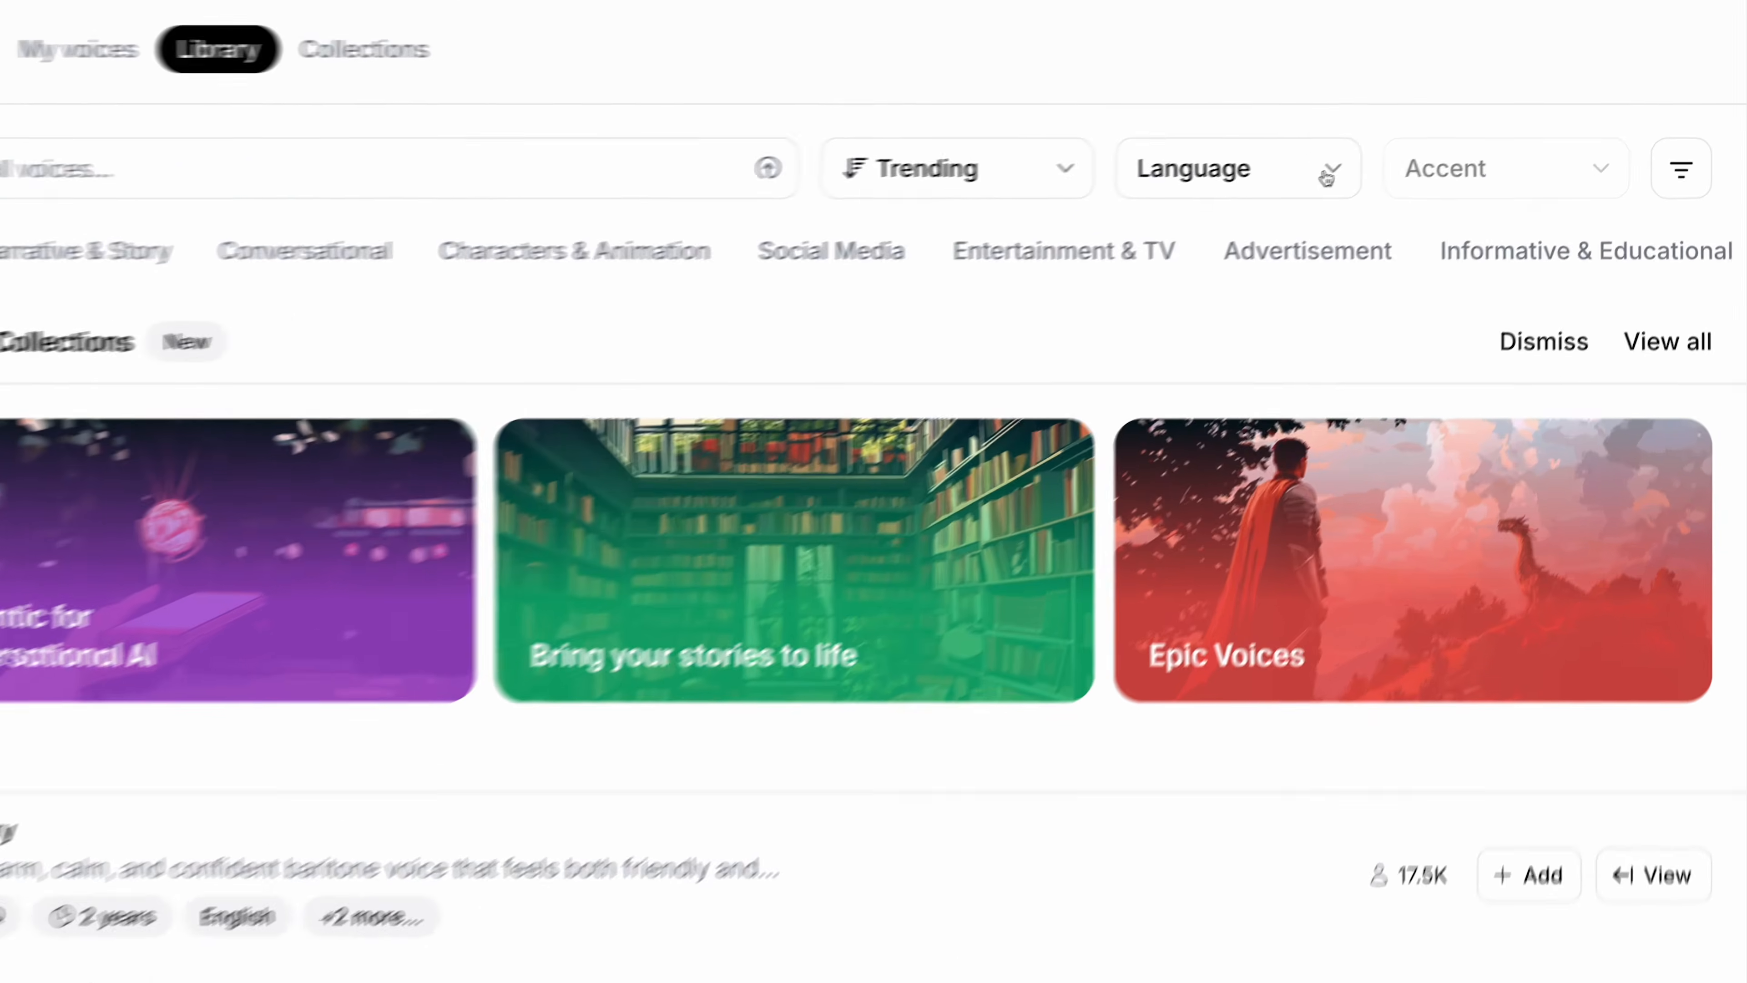
click(1400, 133)
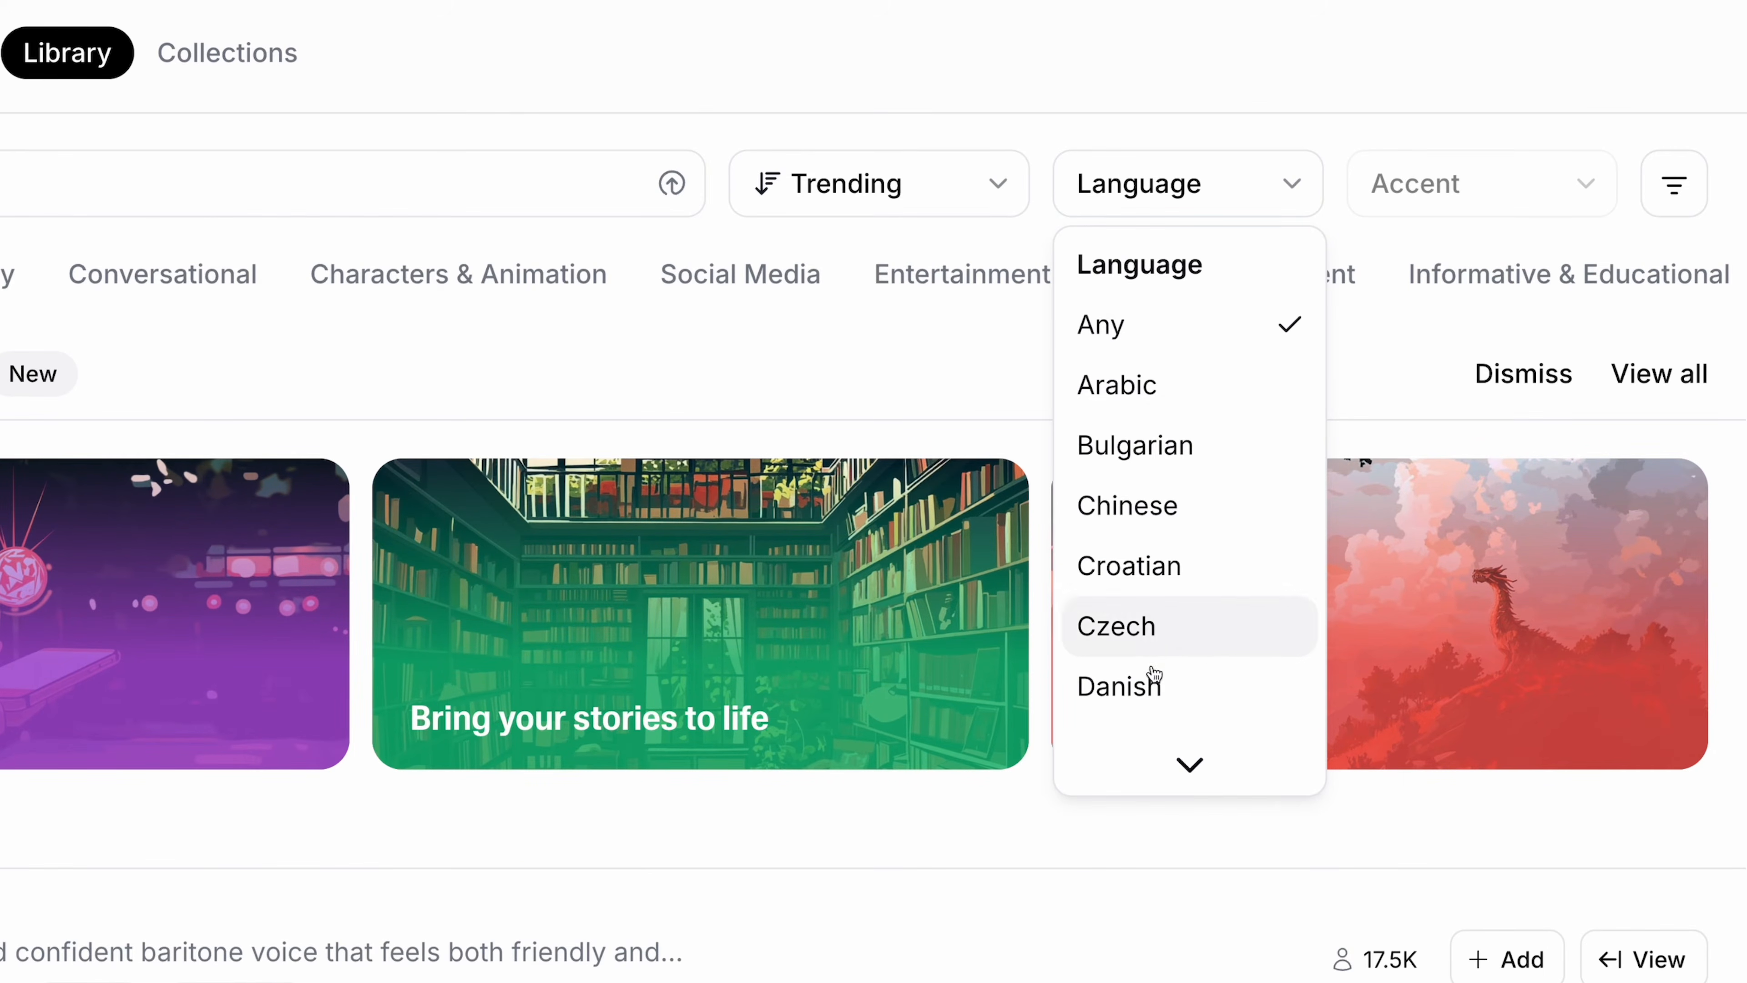
mouse_move(1190, 765)
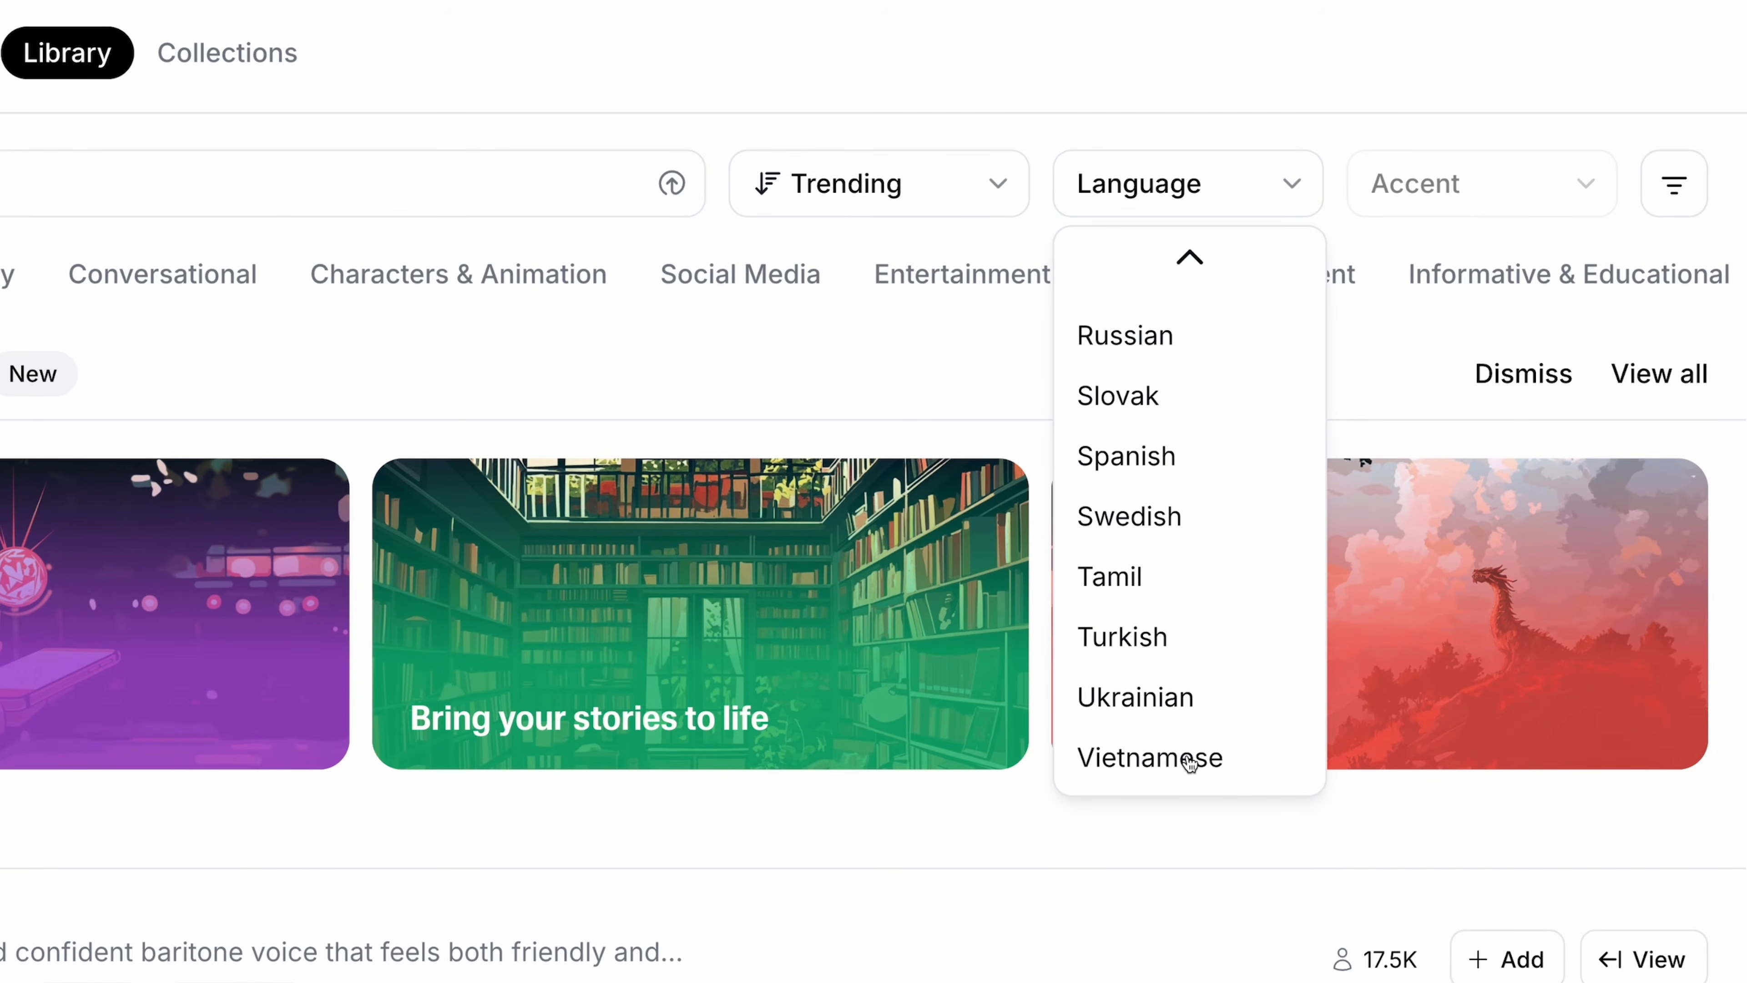
drag(833, 173, 344, 166)
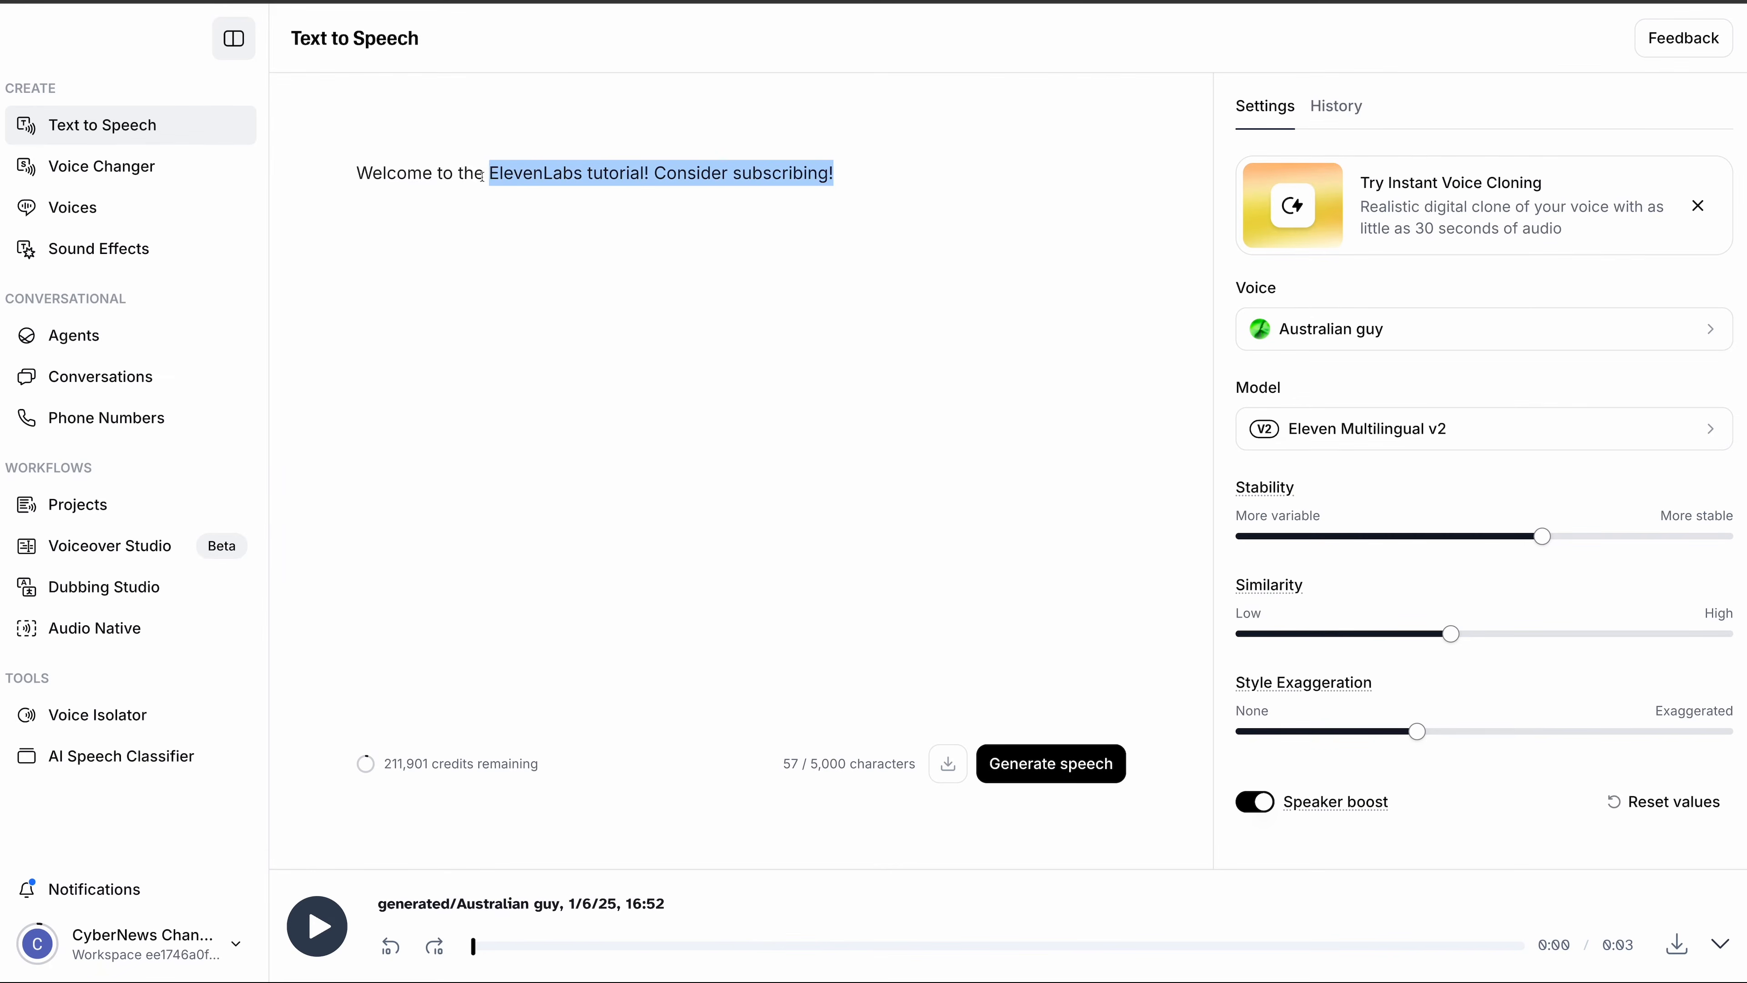
- Paste the Spanish translation over the prompt and generate it with Australian guy
text(Bienvenido al tutorial de ElevenLabs! Considera suscribirte!)
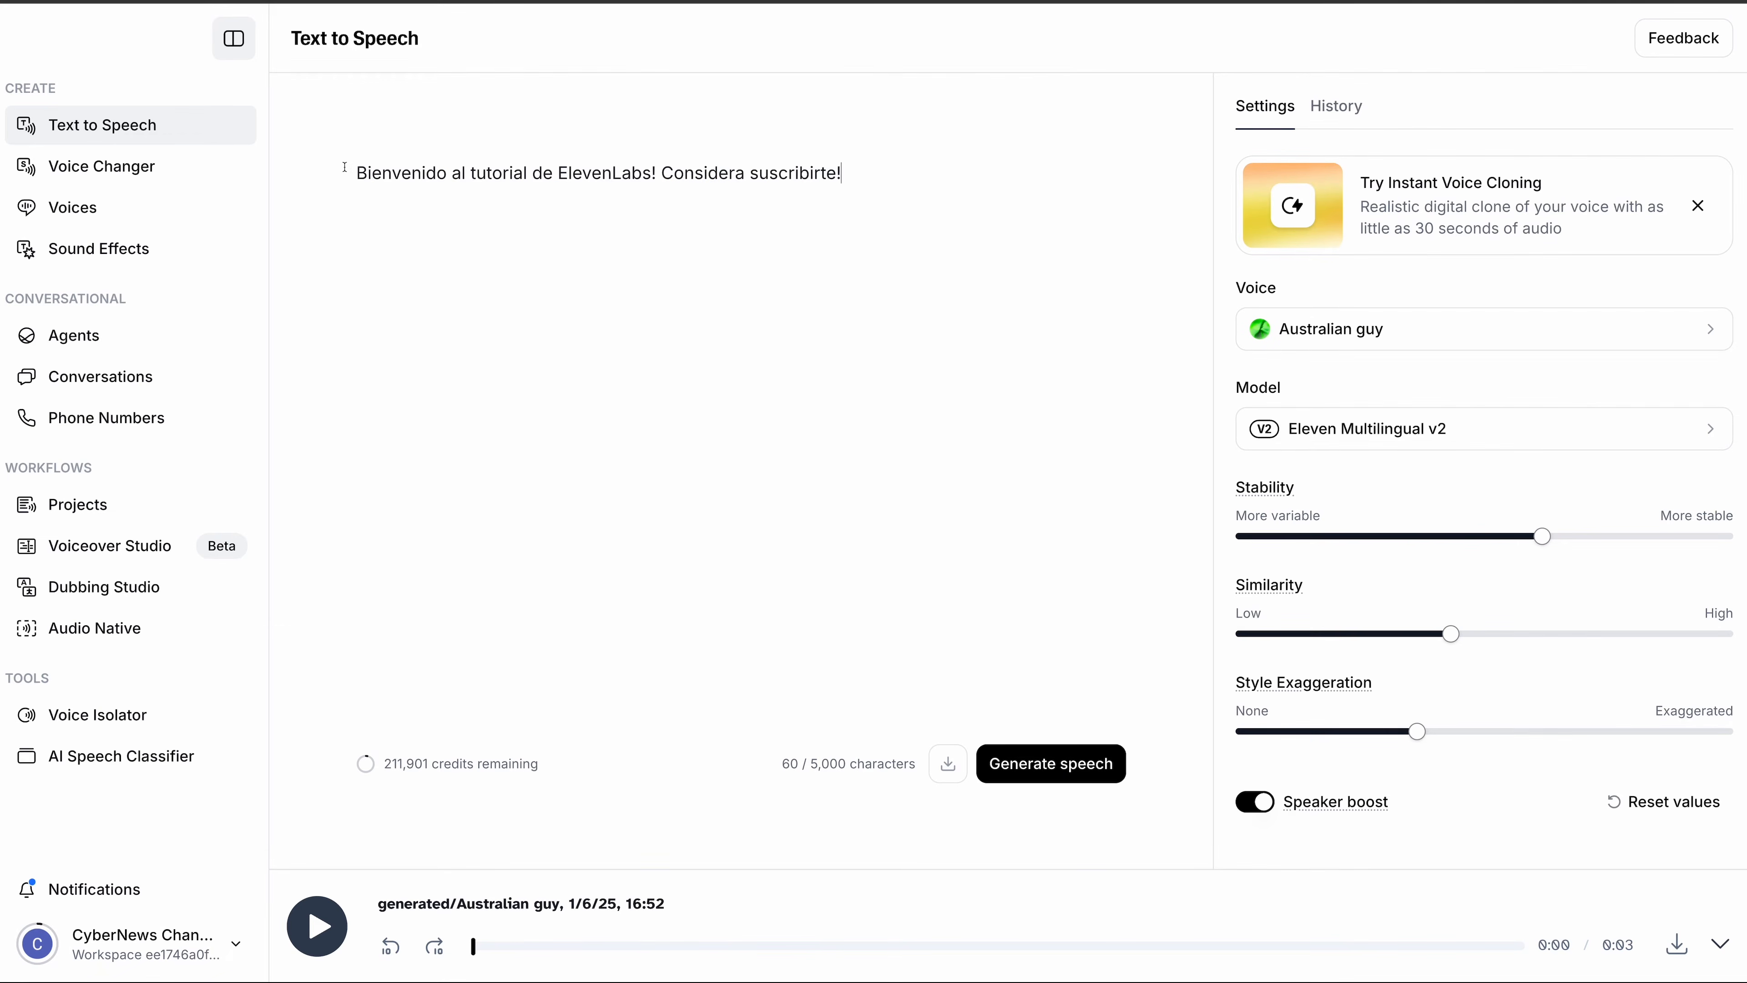
key(ctrl+Return)
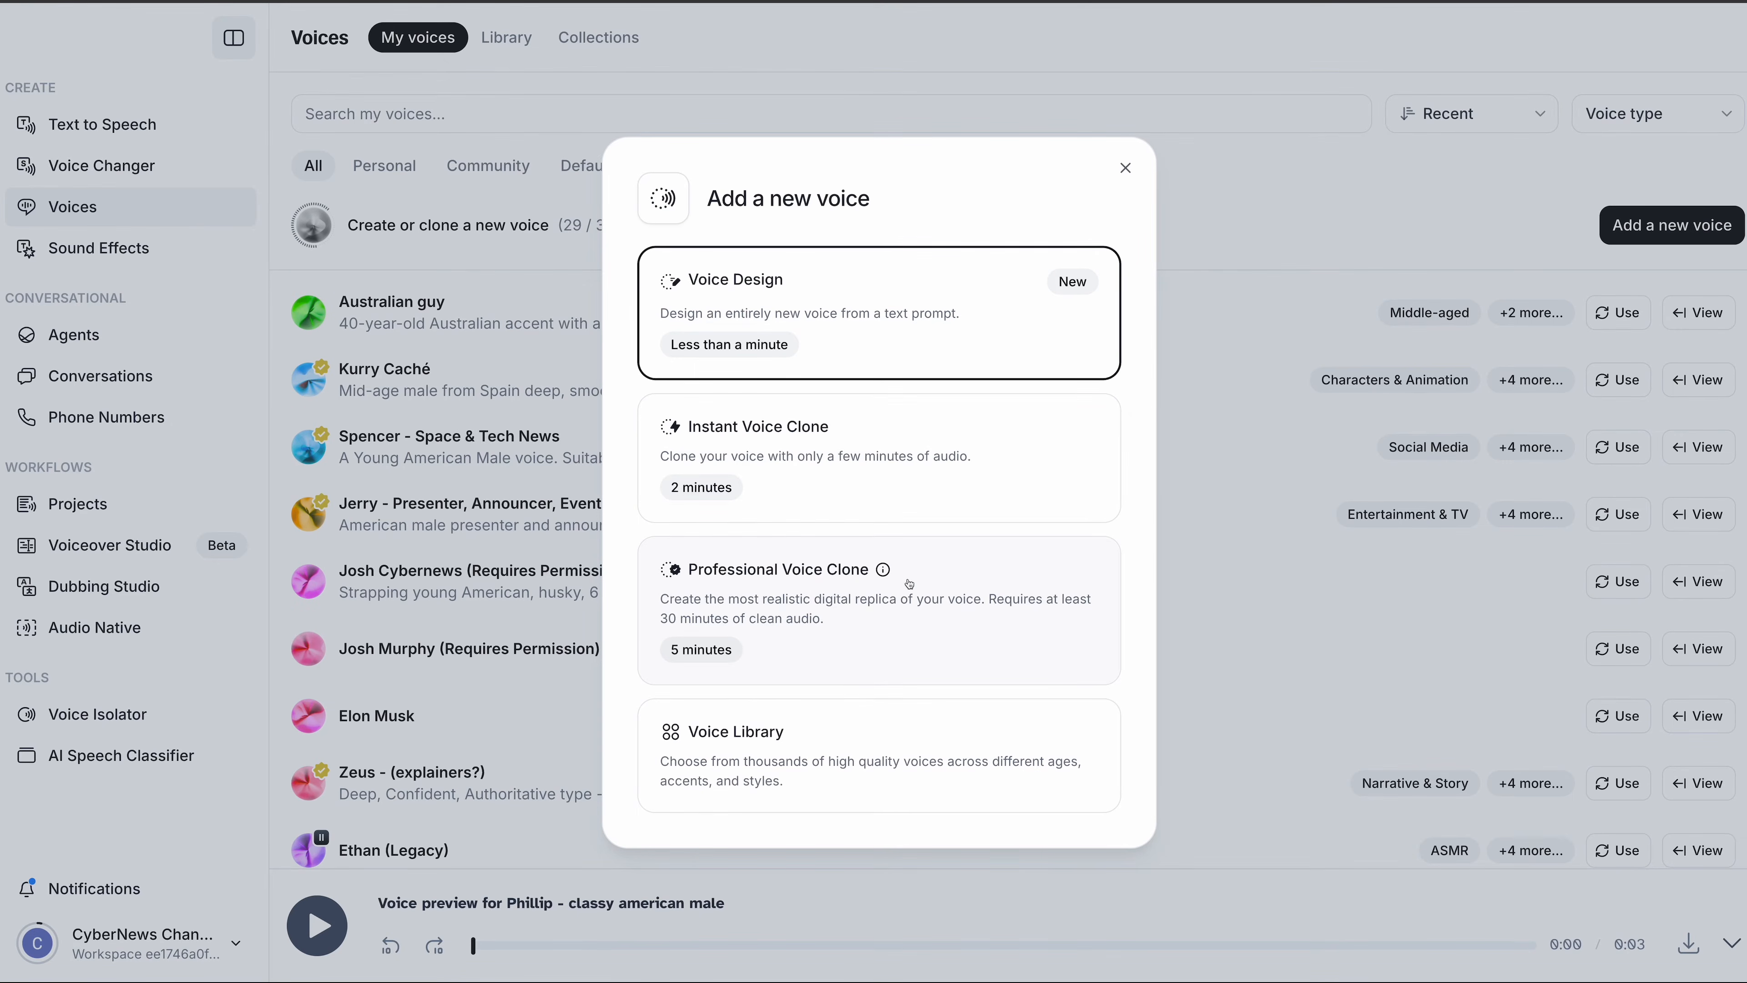
- Create an instant voice clone from the mp3 sample with consent confirmed, then generate the Cybernews promo line with it
click(763, 442)
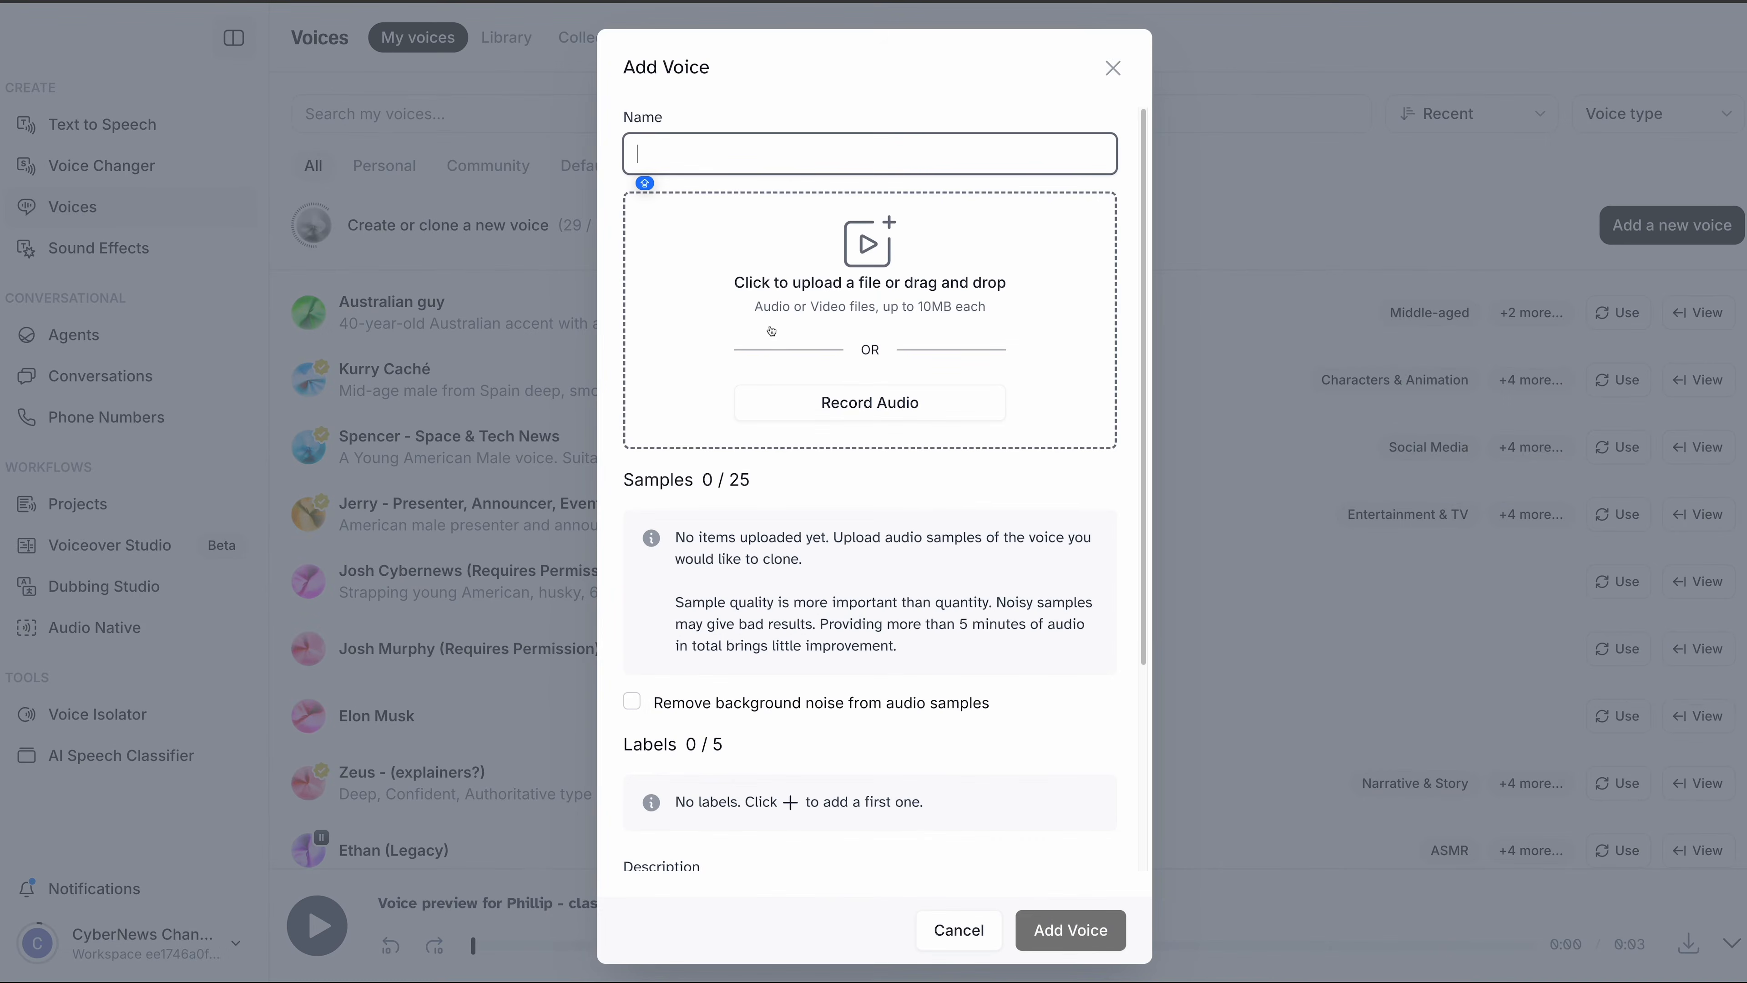
click(839, 374)
key(Return)
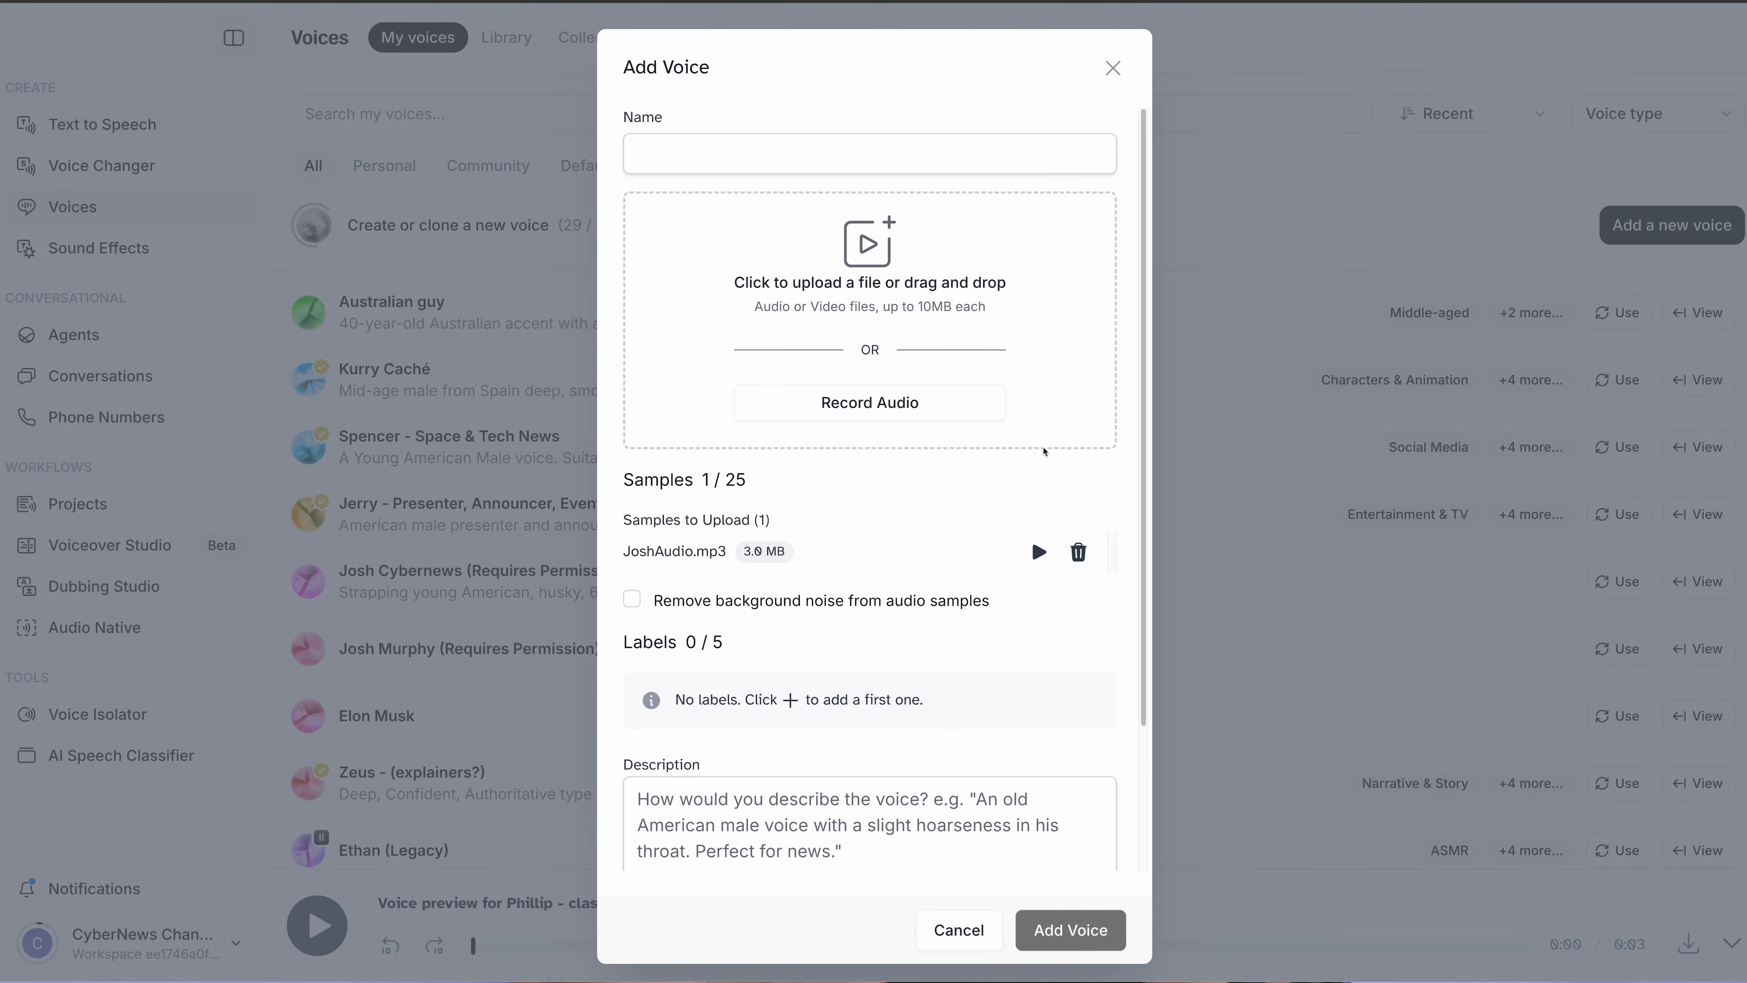
scroll(870, 482, down, 3)
click(631, 707)
click(1080, 883)
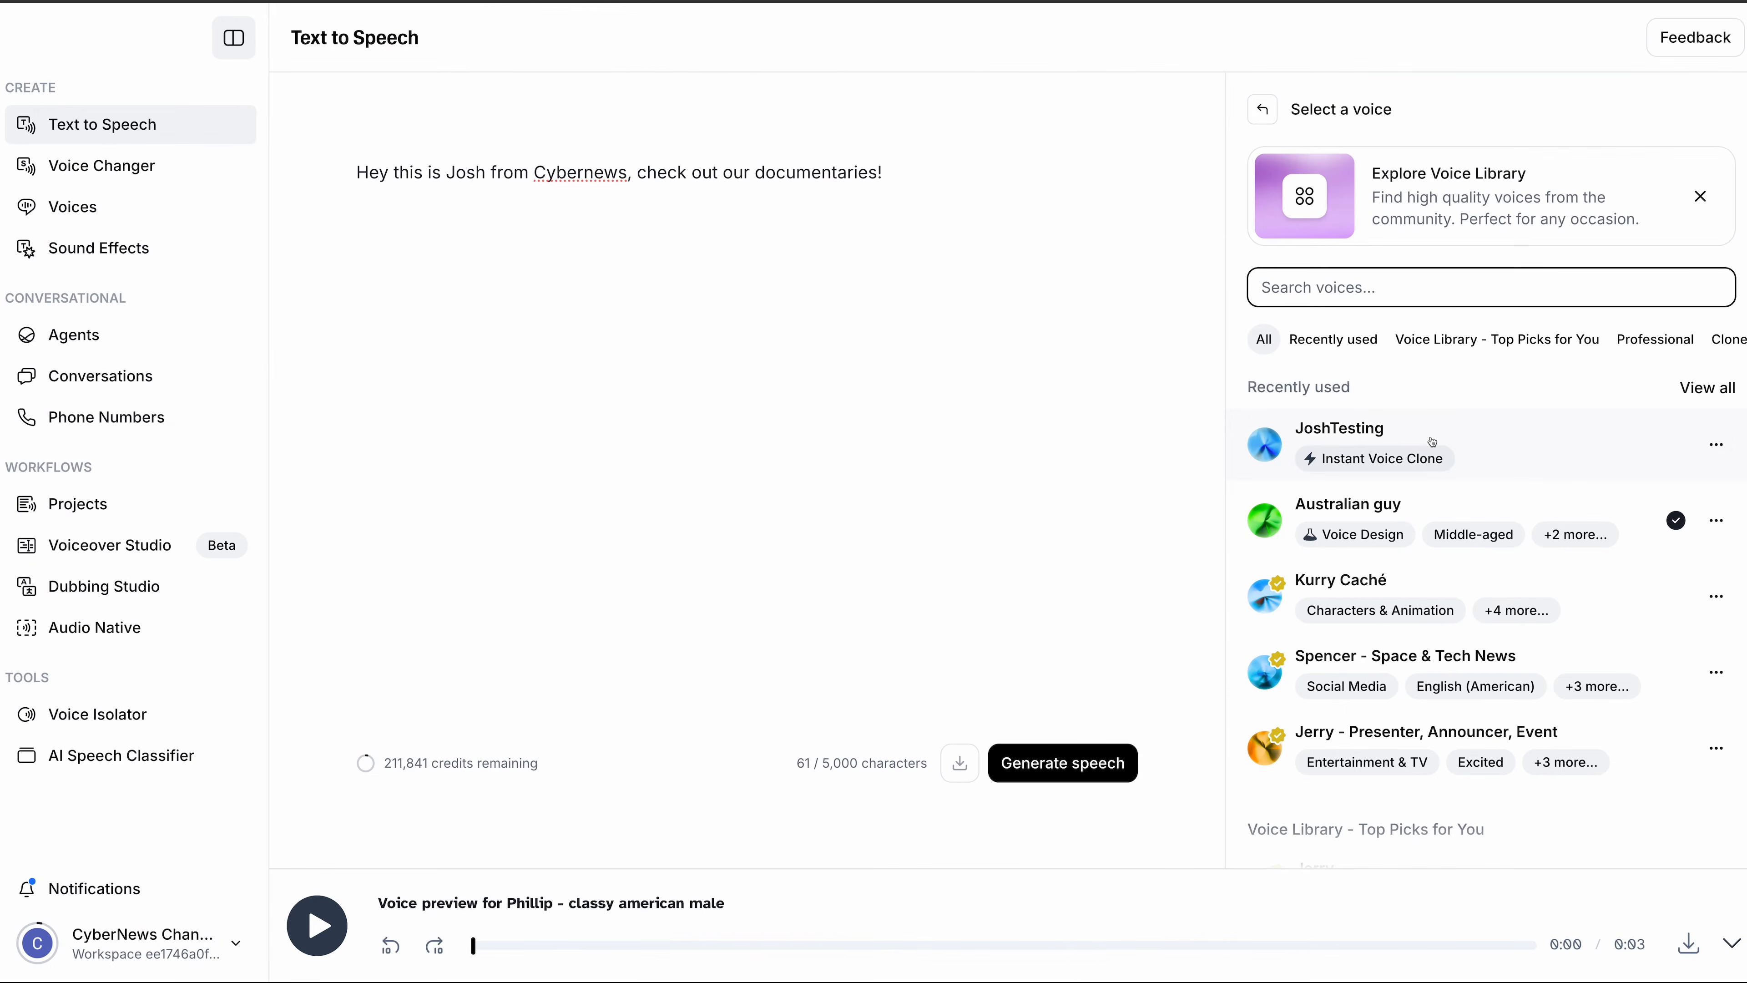
click(1431, 442)
click(1081, 746)
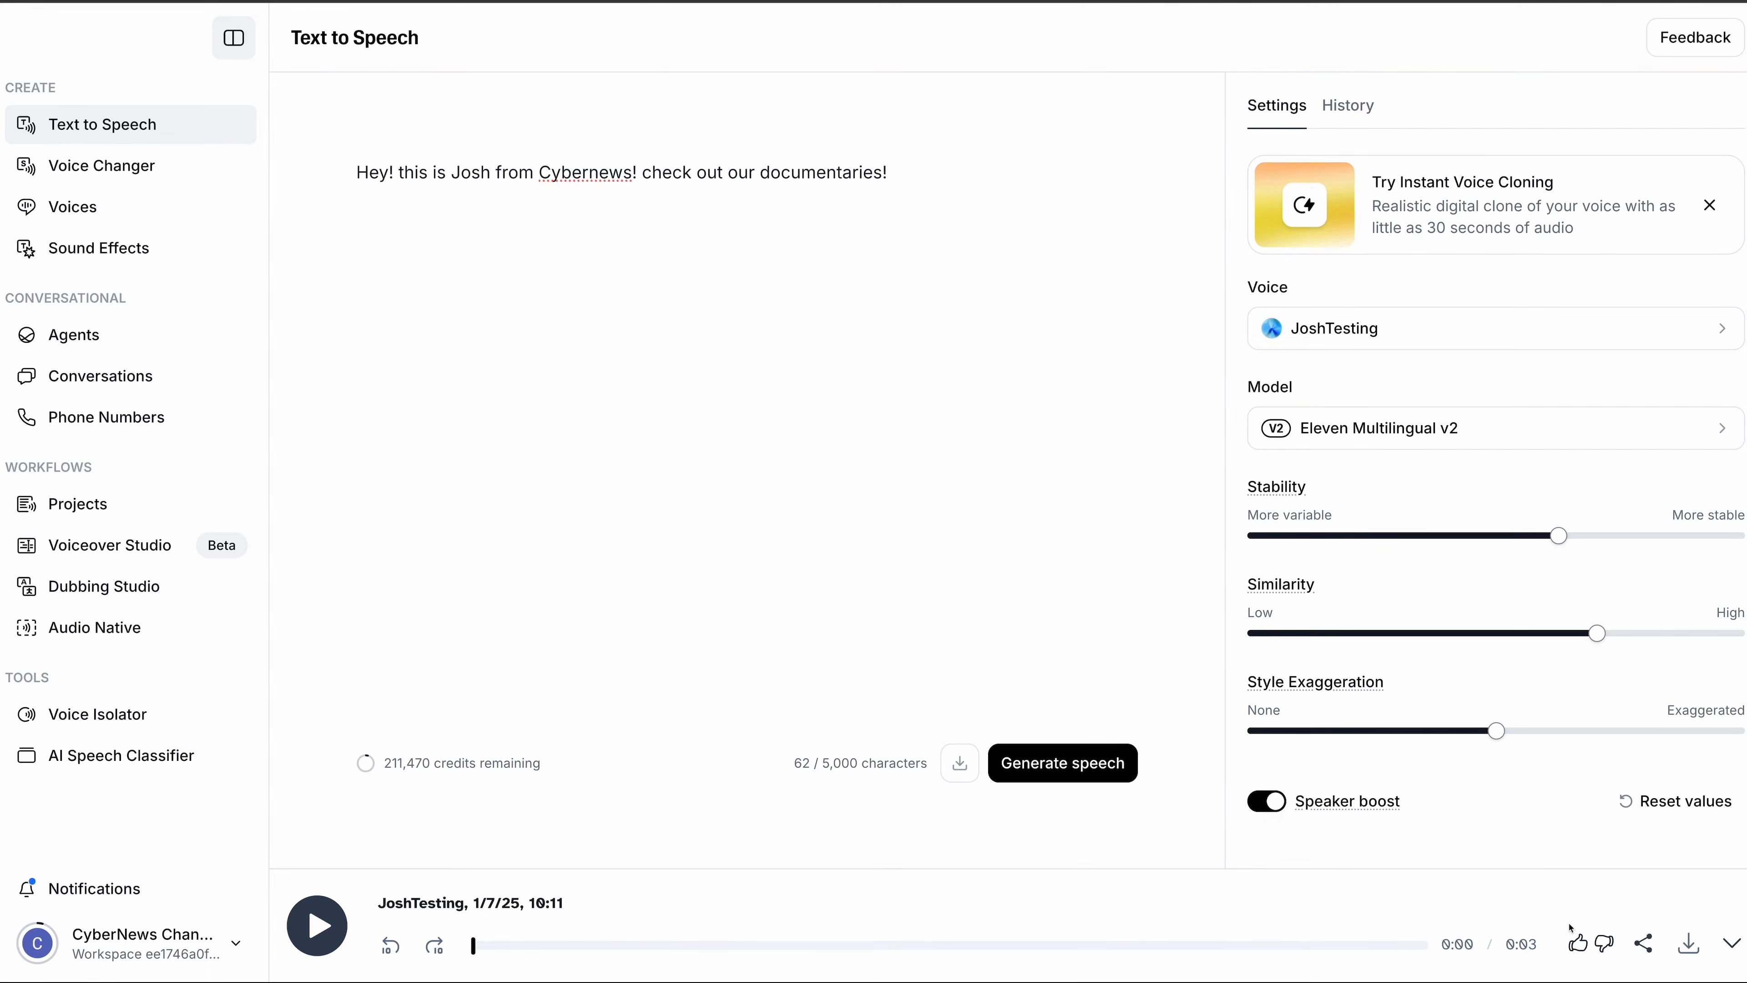
- Download the newly generated Cybernews clip as an MP3 from the audio player
click(1687, 953)
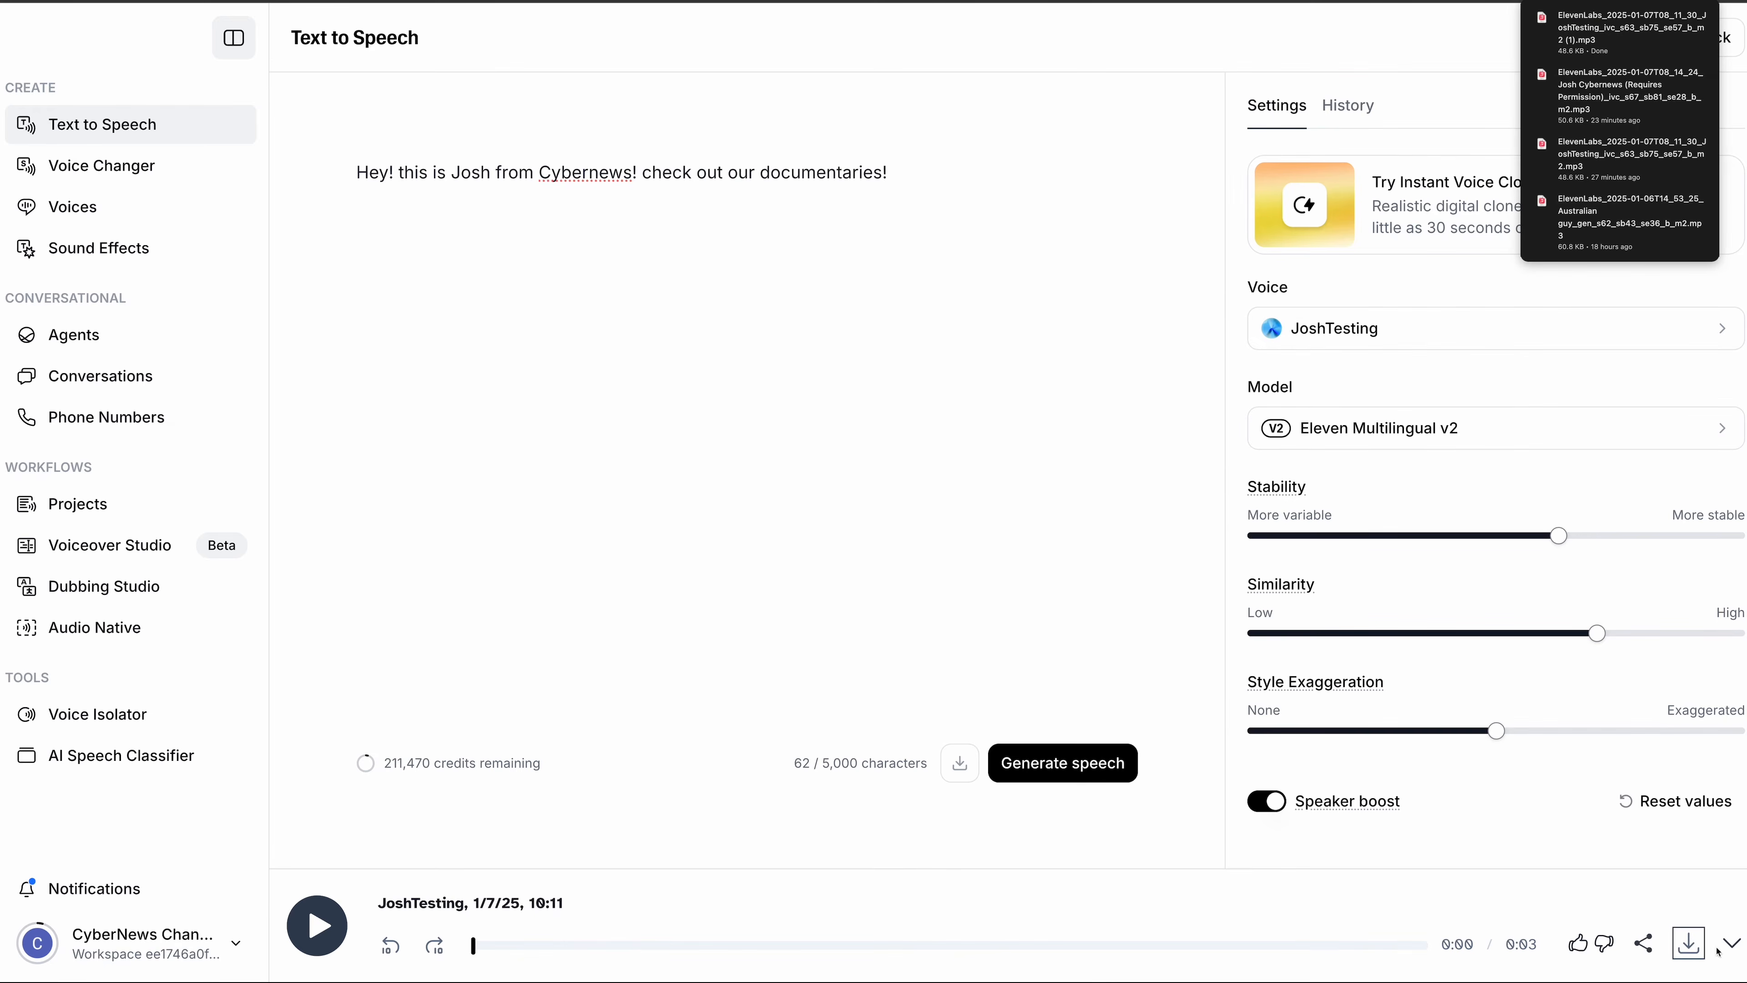
click(1731, 945)
click(1730, 952)
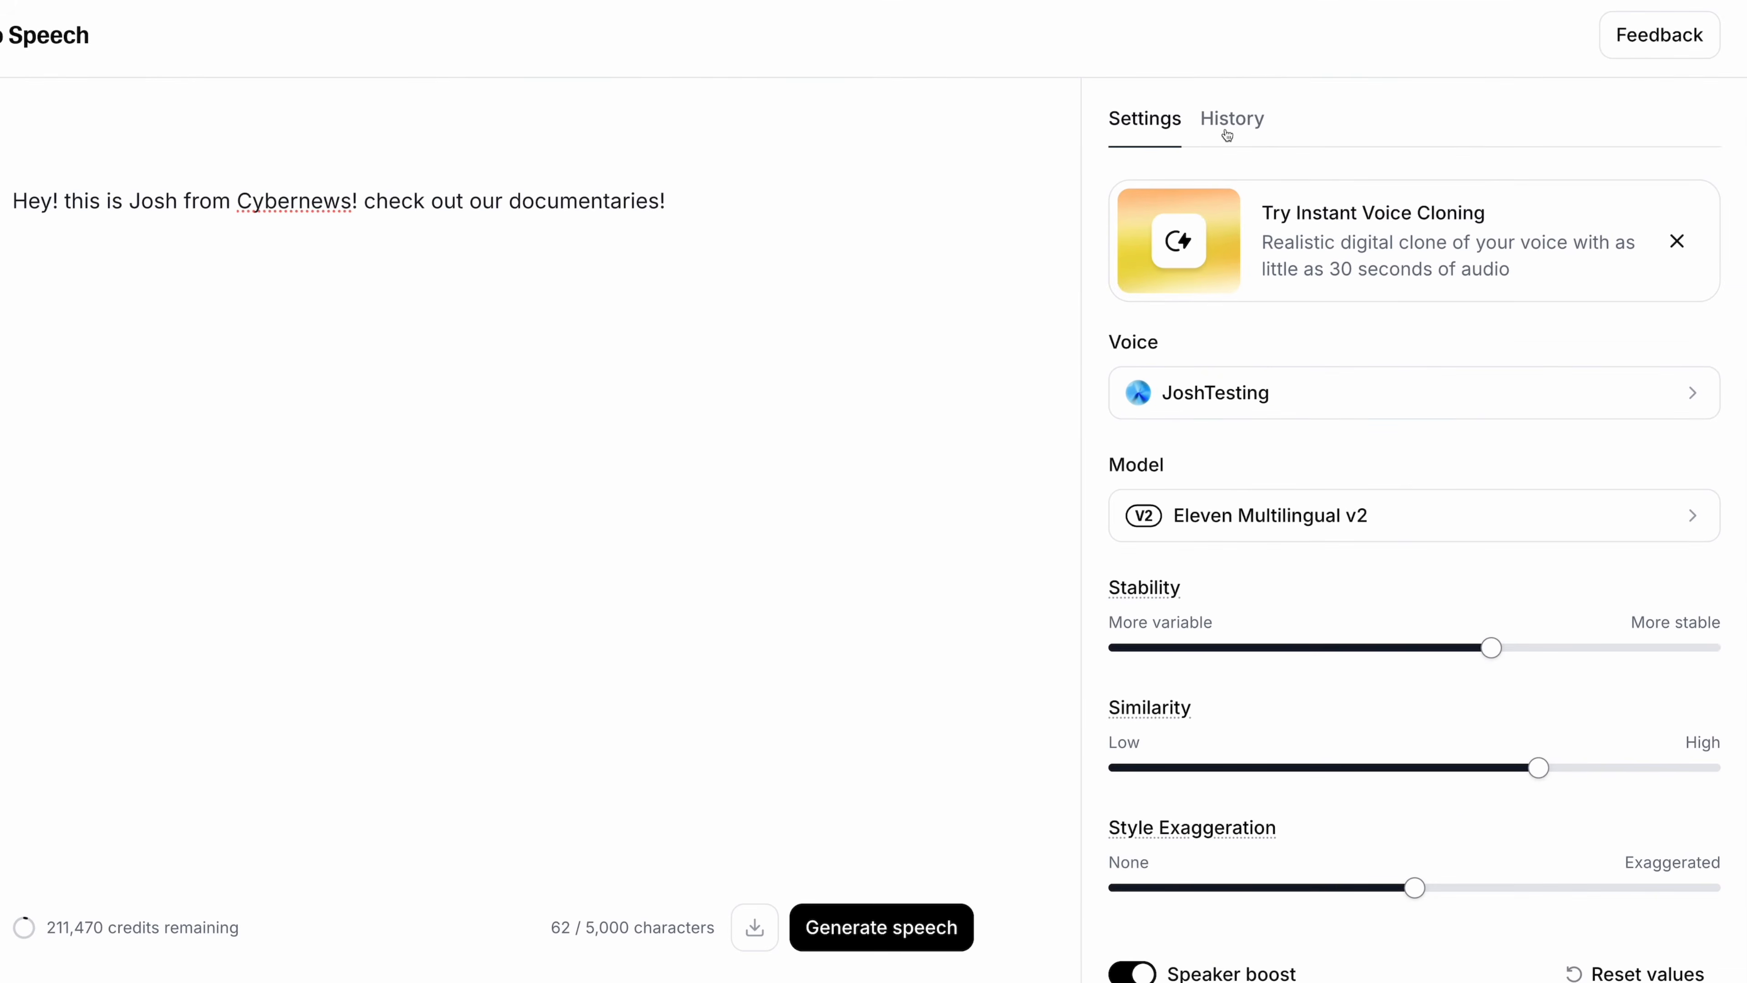
- In History, show the mp3 and wav download options for a past Cybernews generation
click(1231, 119)
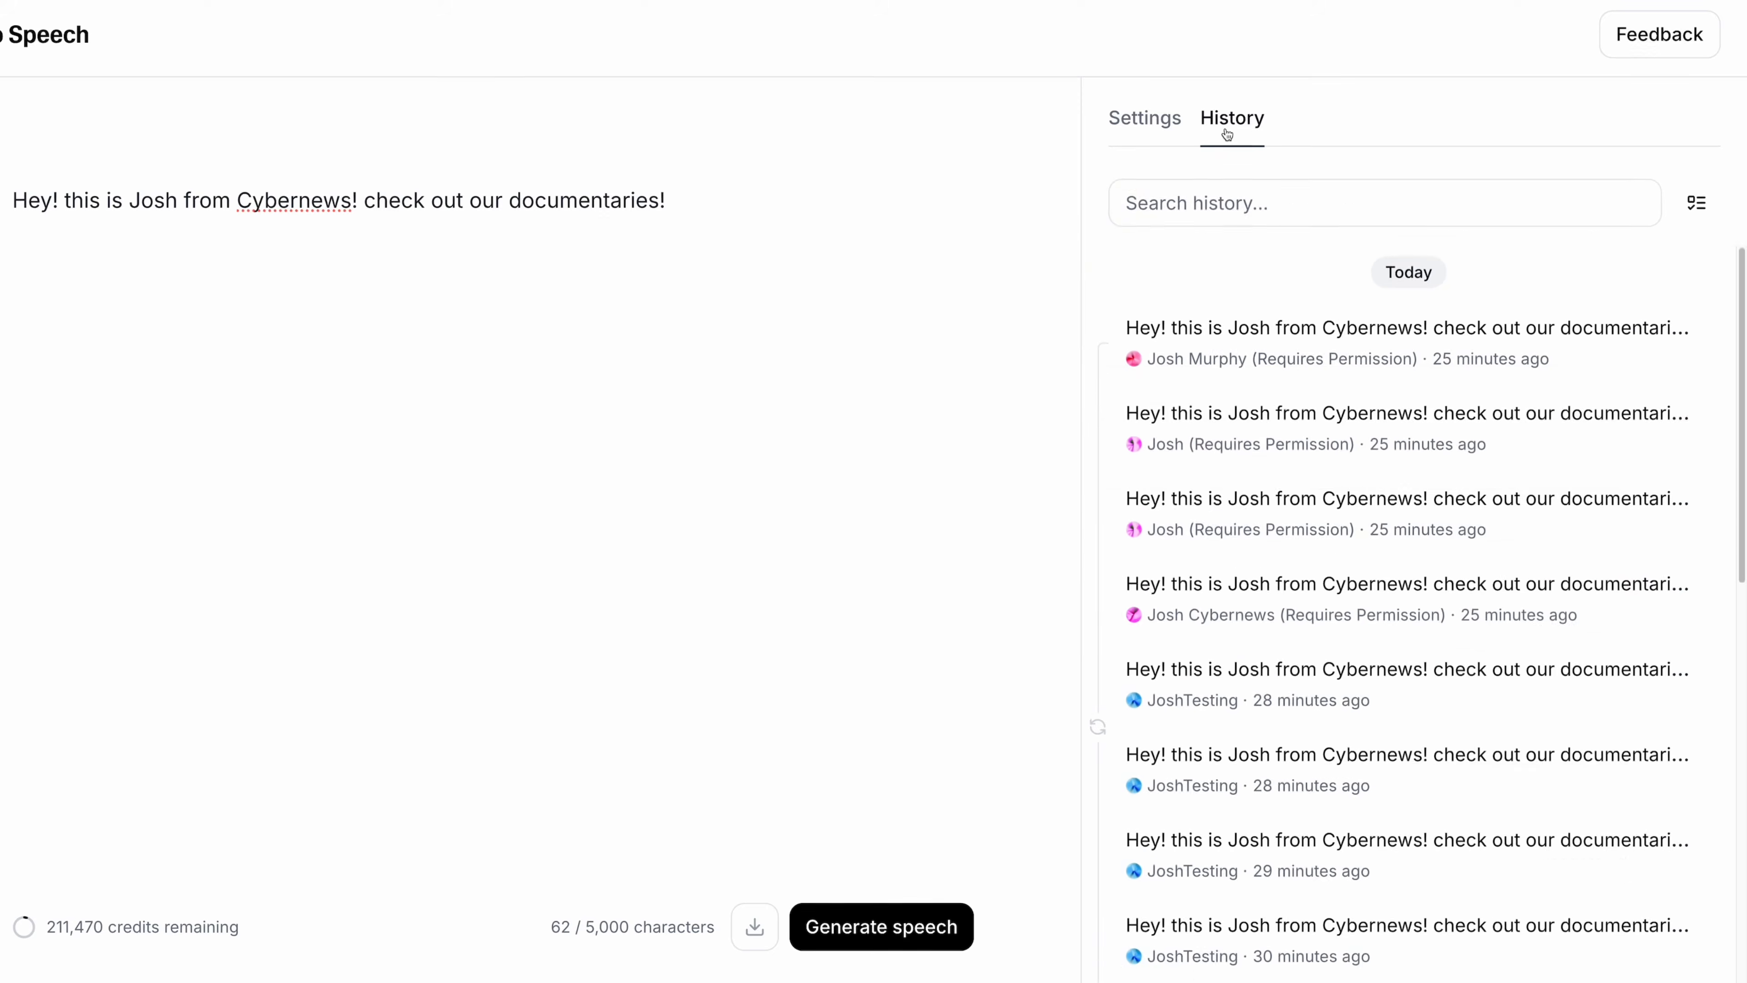
scroll(1306, 426, down, 3)
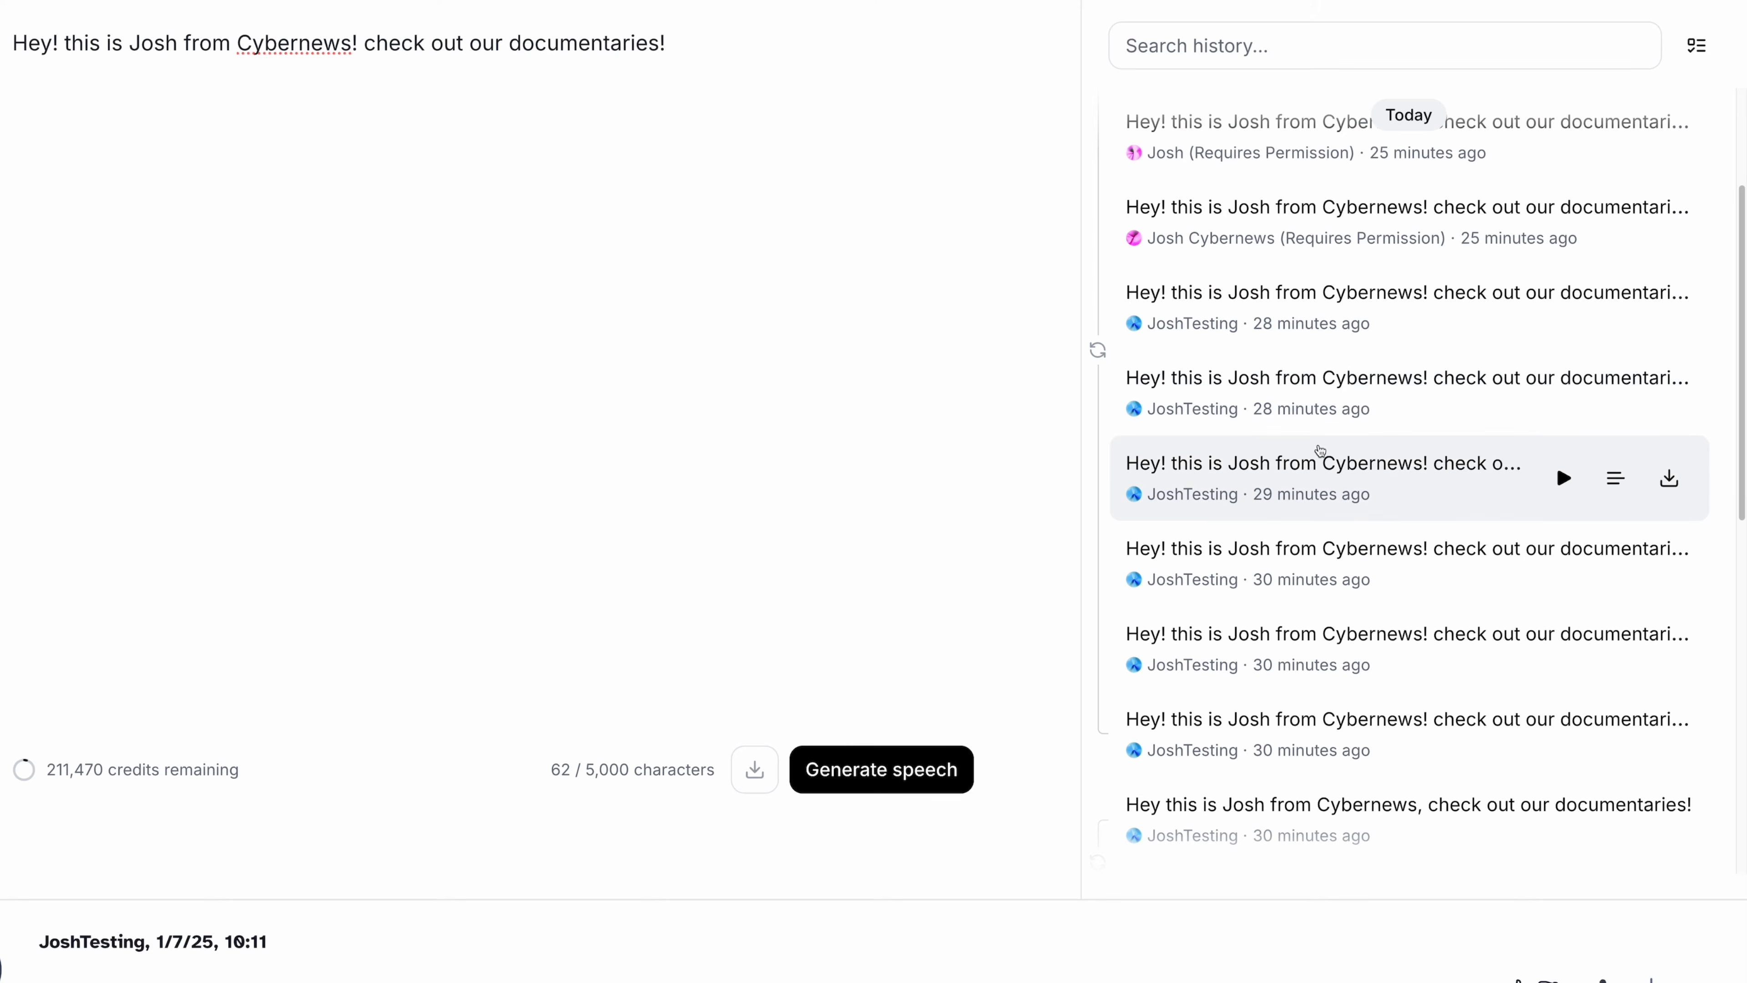
click(1670, 482)
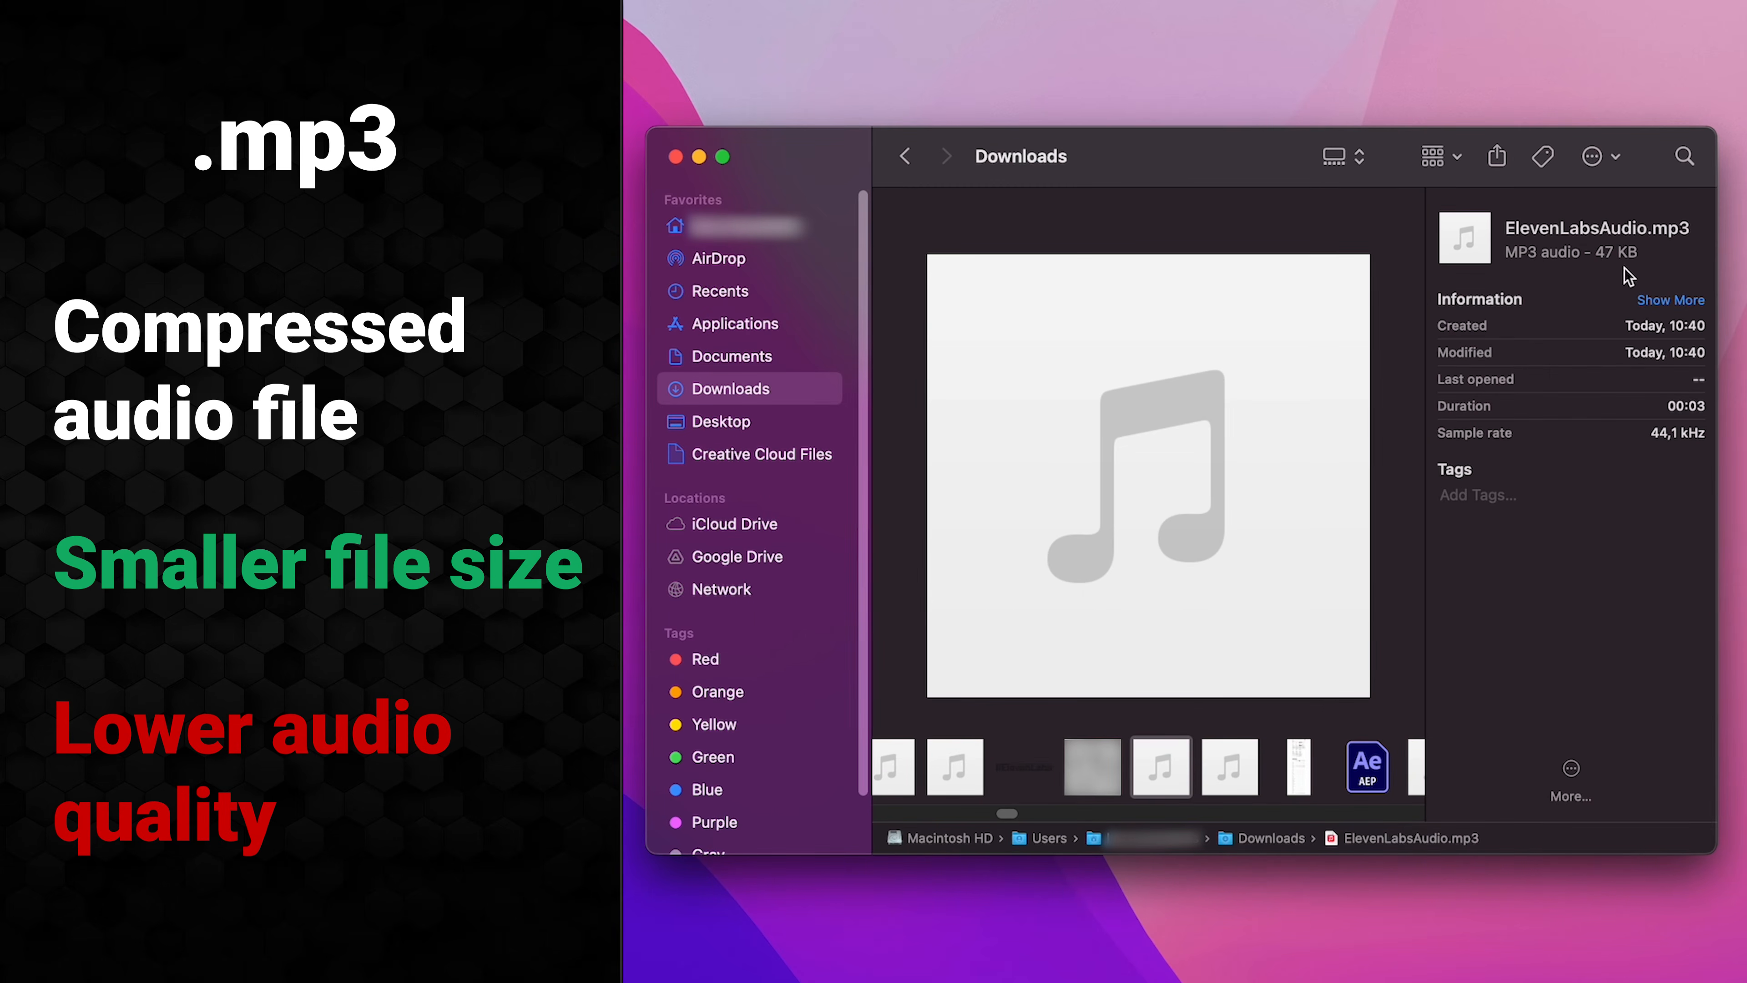
- Preview ElevenLabsAudio.wav next to the 47 KB ElevenLabsAudio.mp3 in Downloads
click(1249, 766)
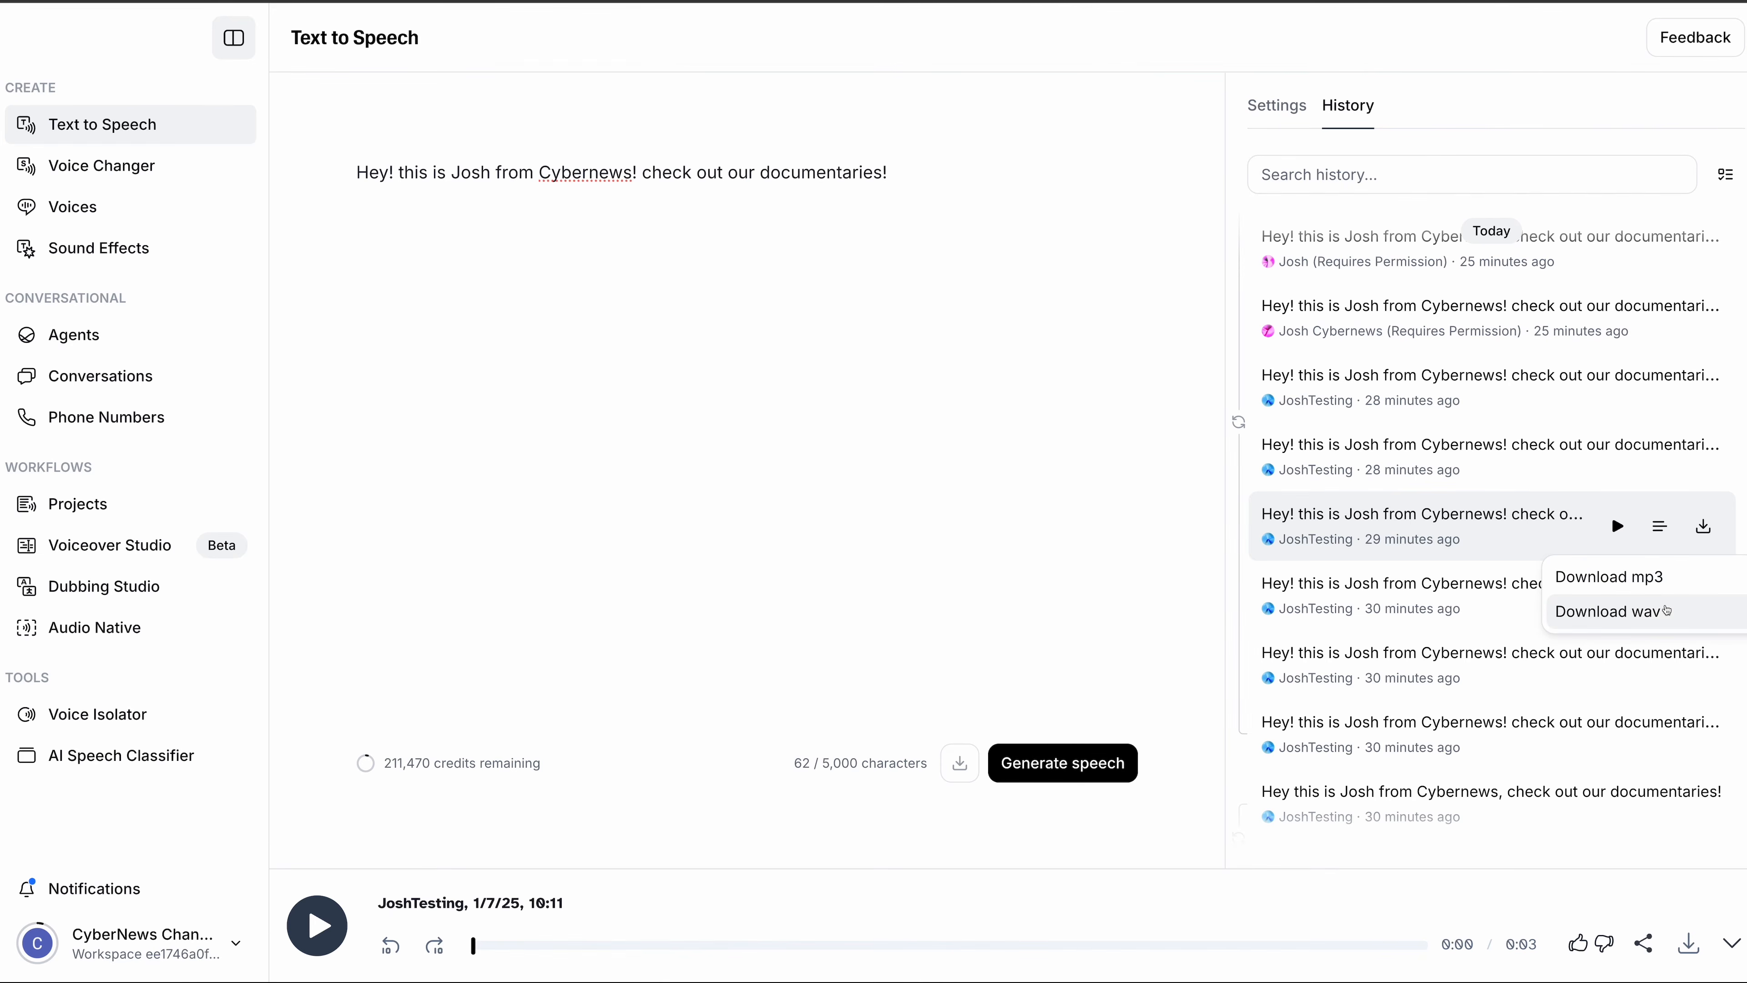
- Download the past Cybernews history clip as a WAV file of about 246 KB
click(1666, 609)
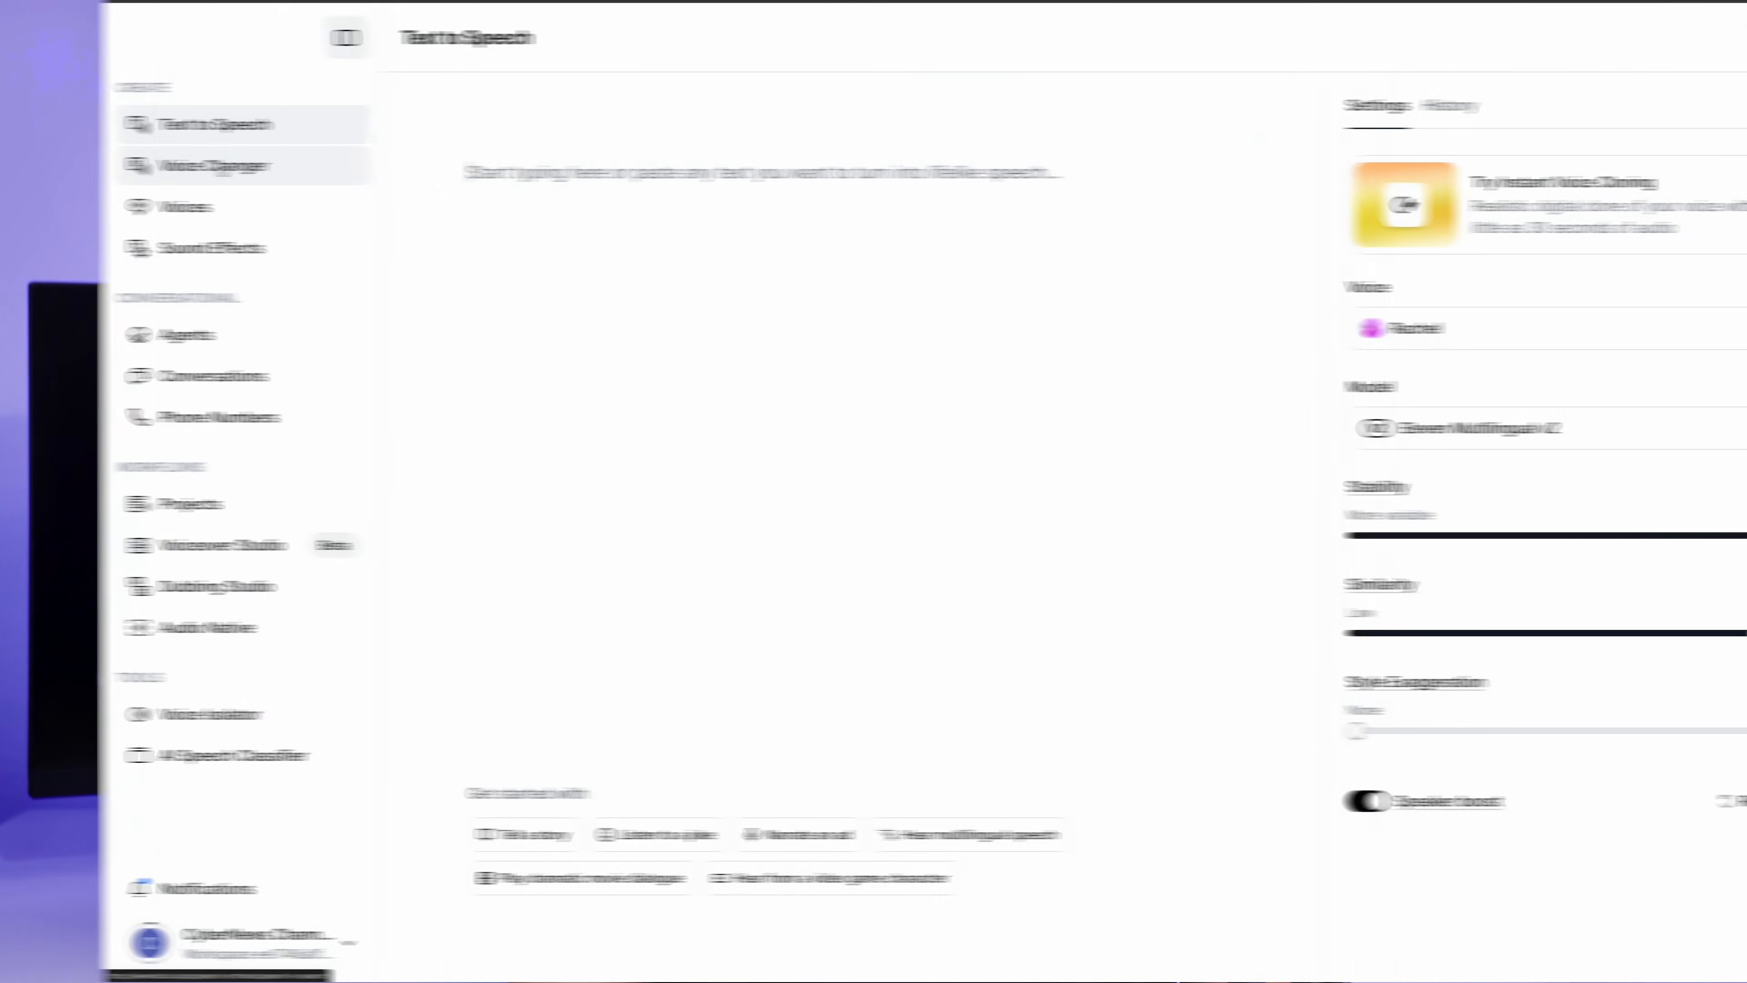
- After viewing Voice Changer, submit an instant voice clone built from the 3.6 MB JoshAudio.mp3 sample
click(219, 169)
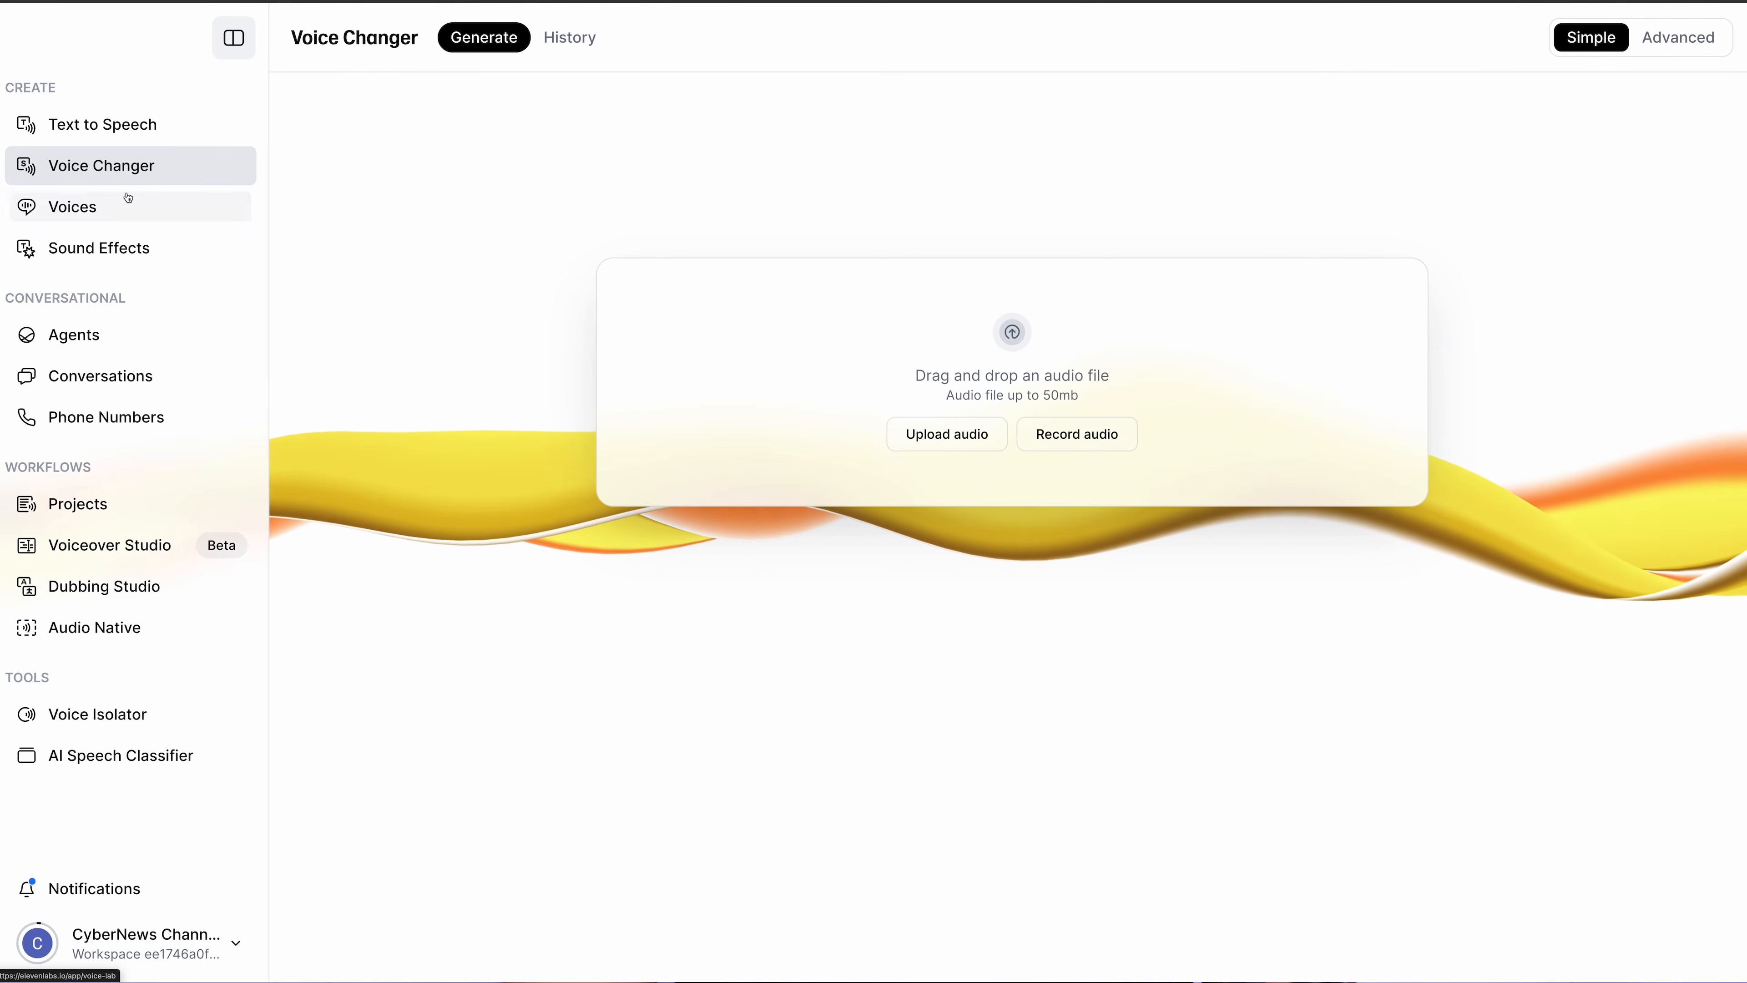
click(125, 210)
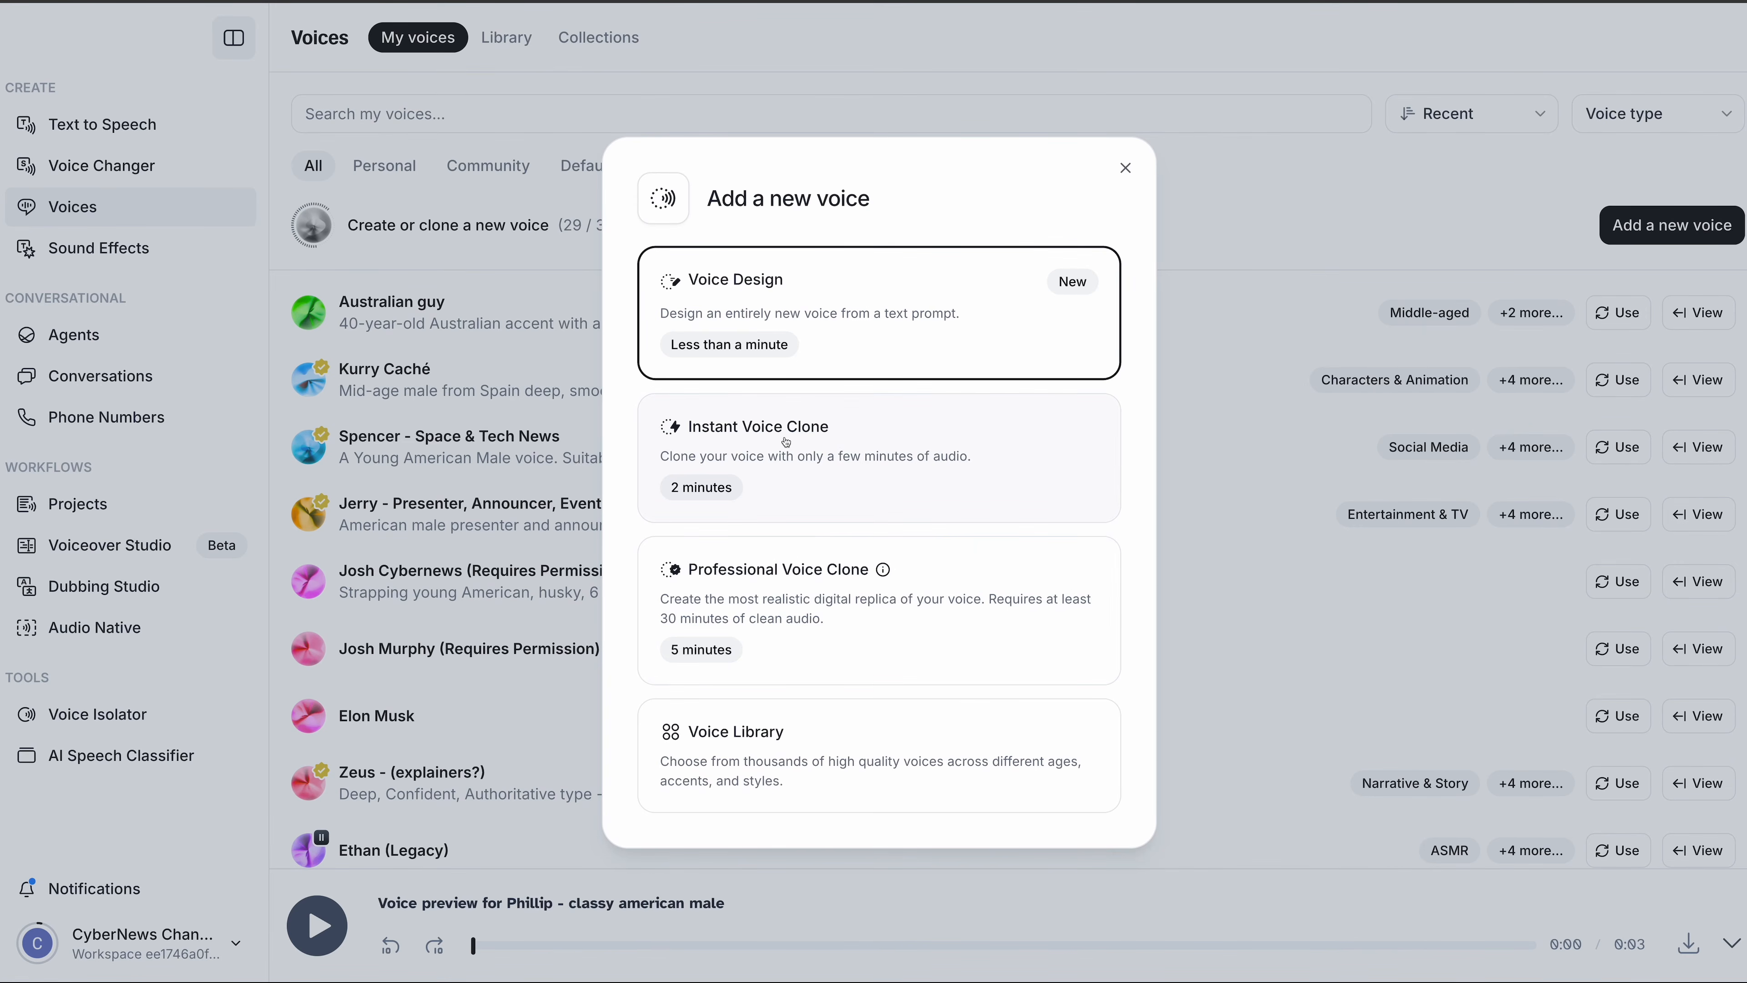
click(763, 443)
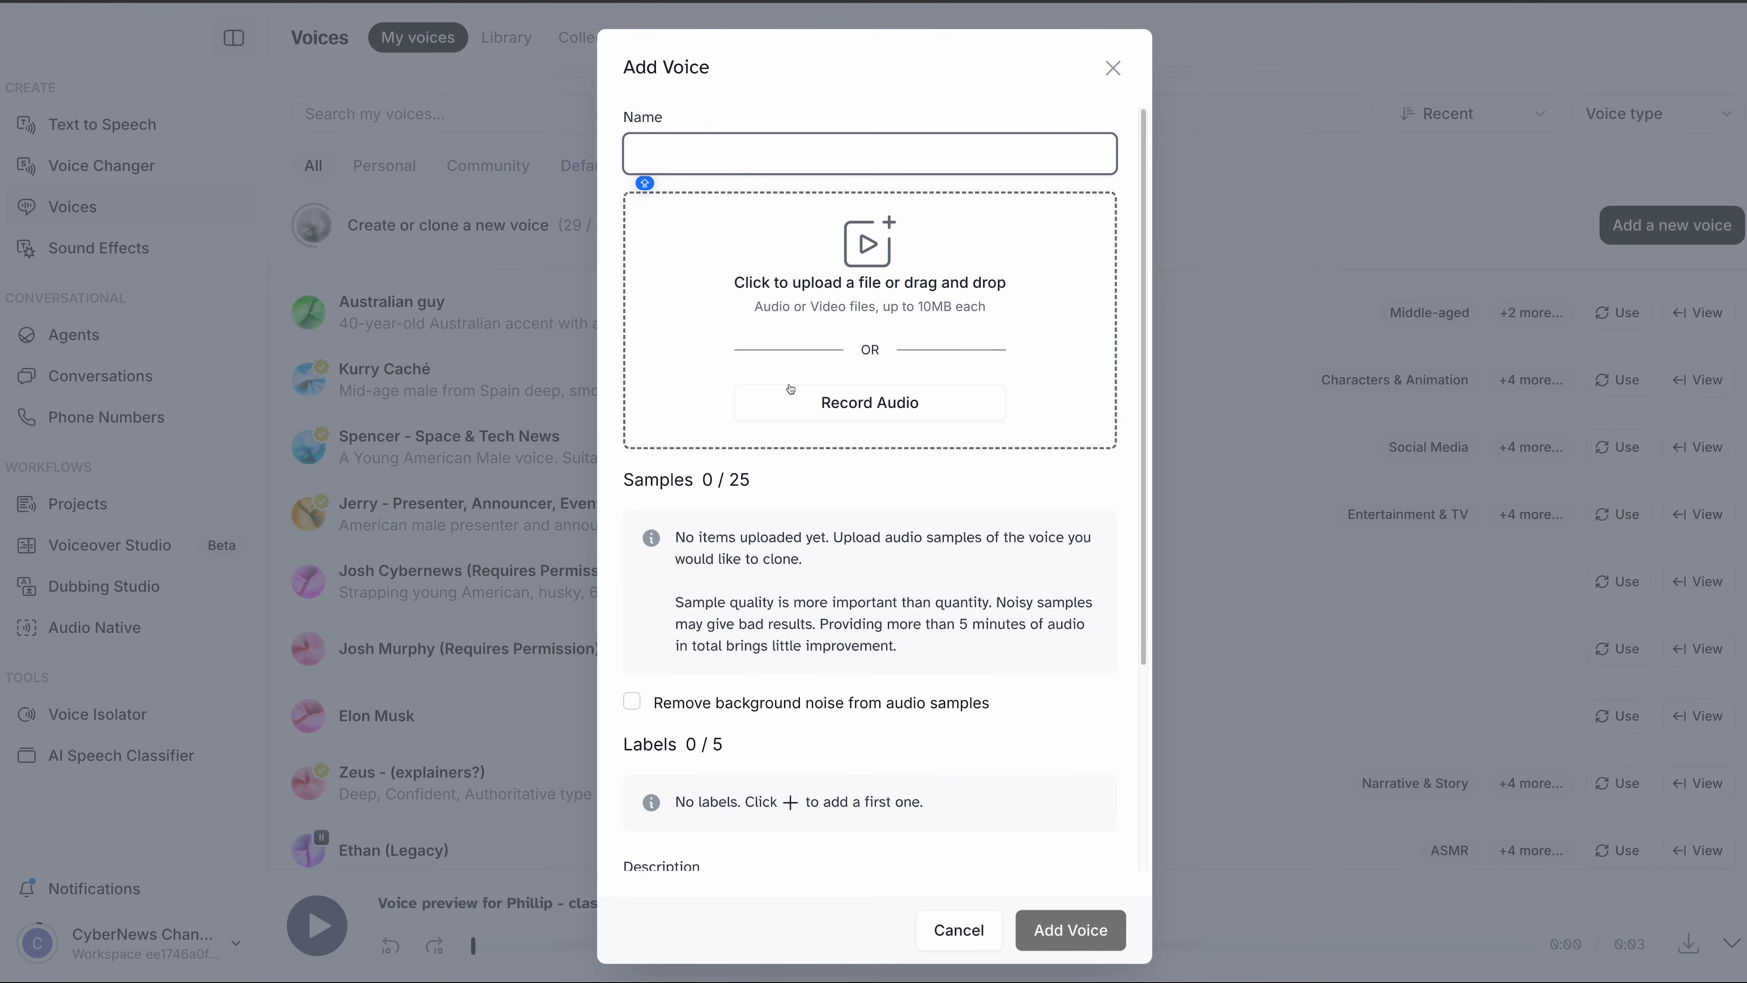
click(795, 354)
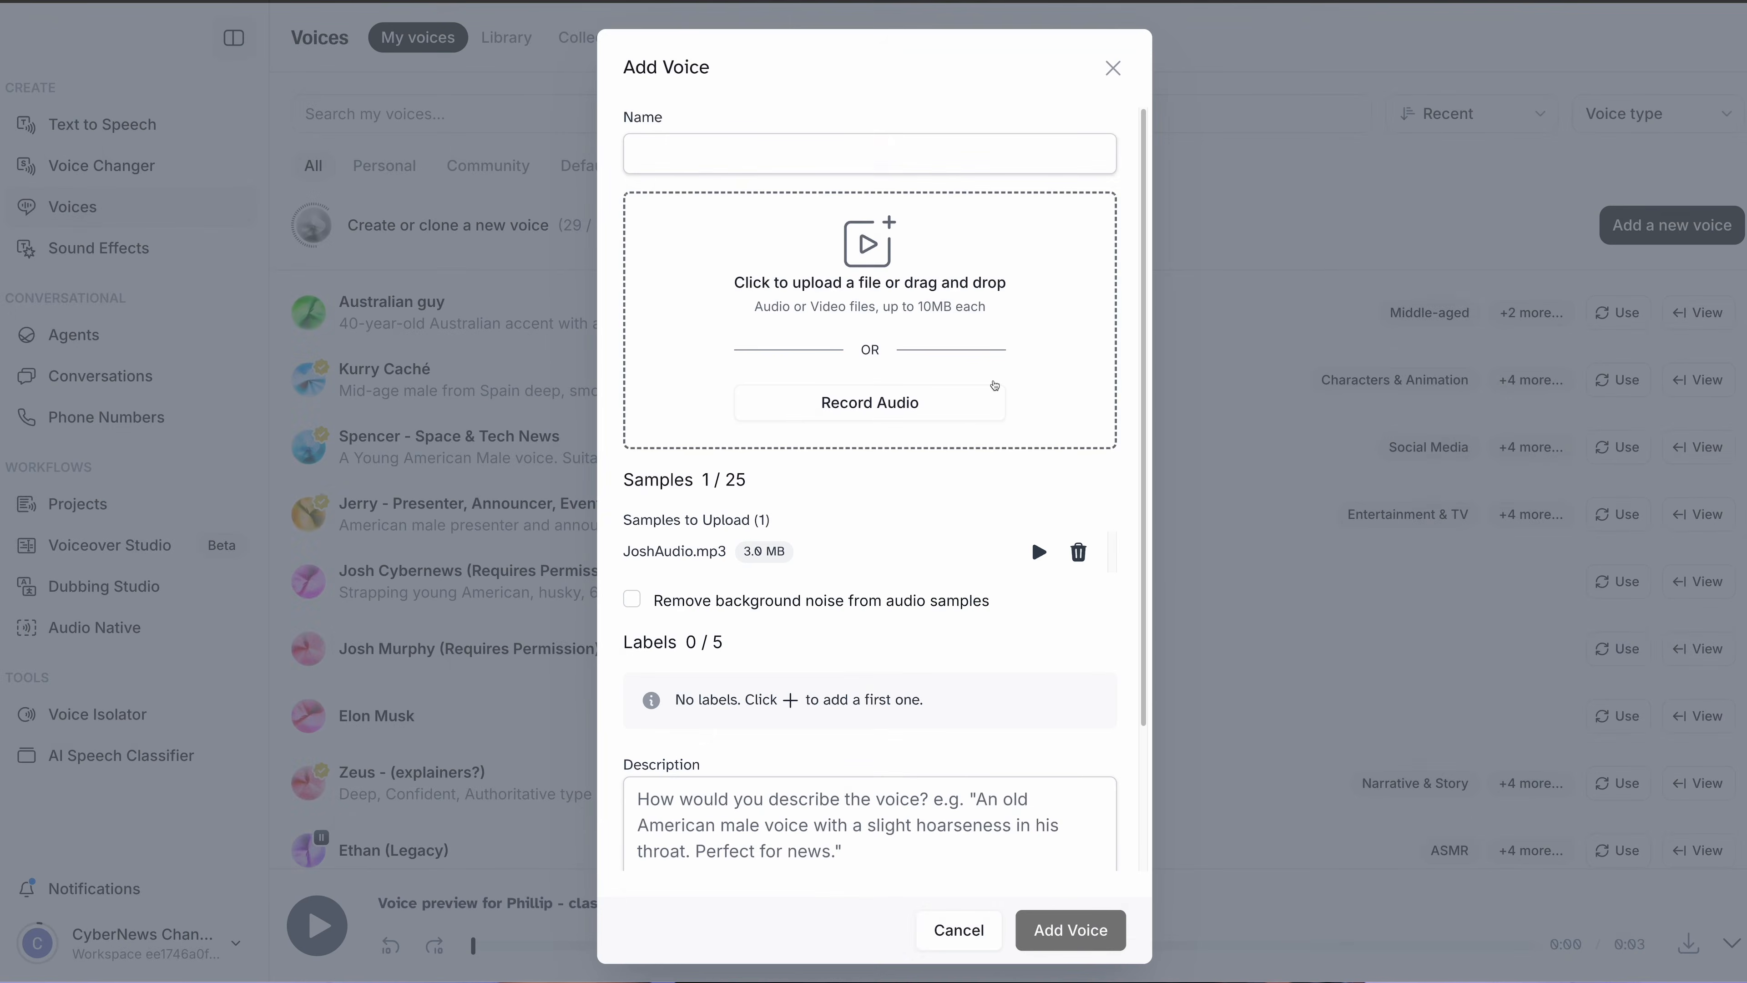
click(1077, 882)
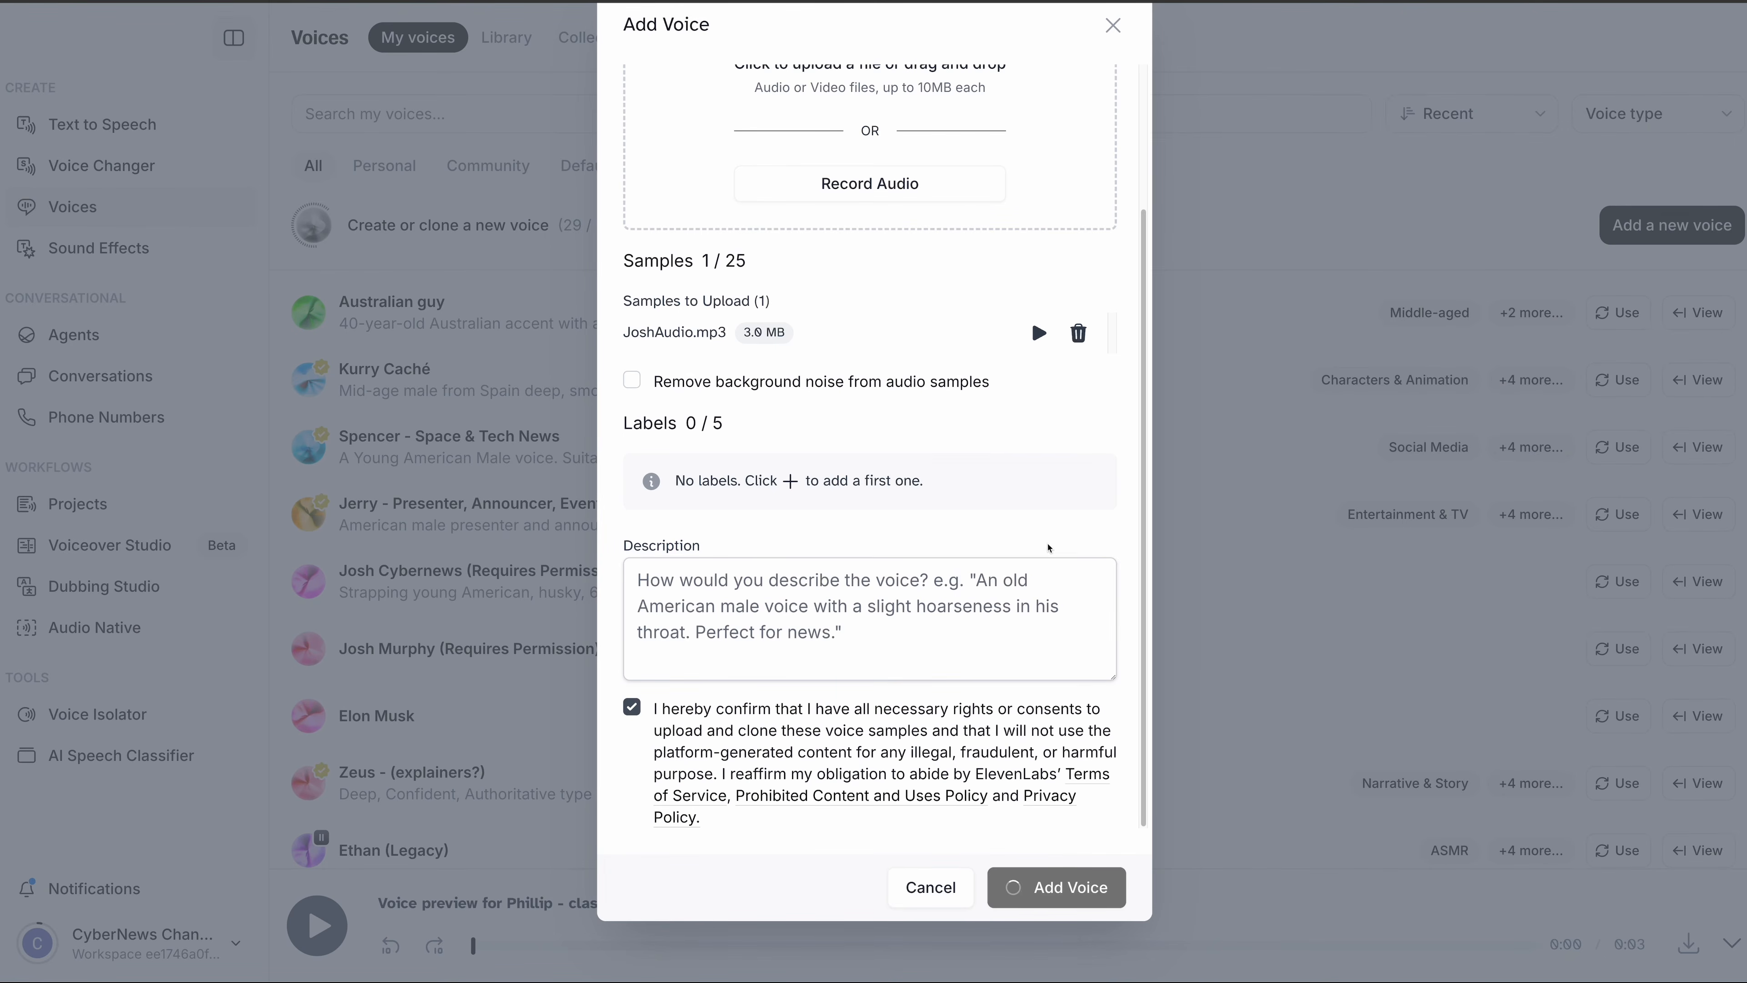